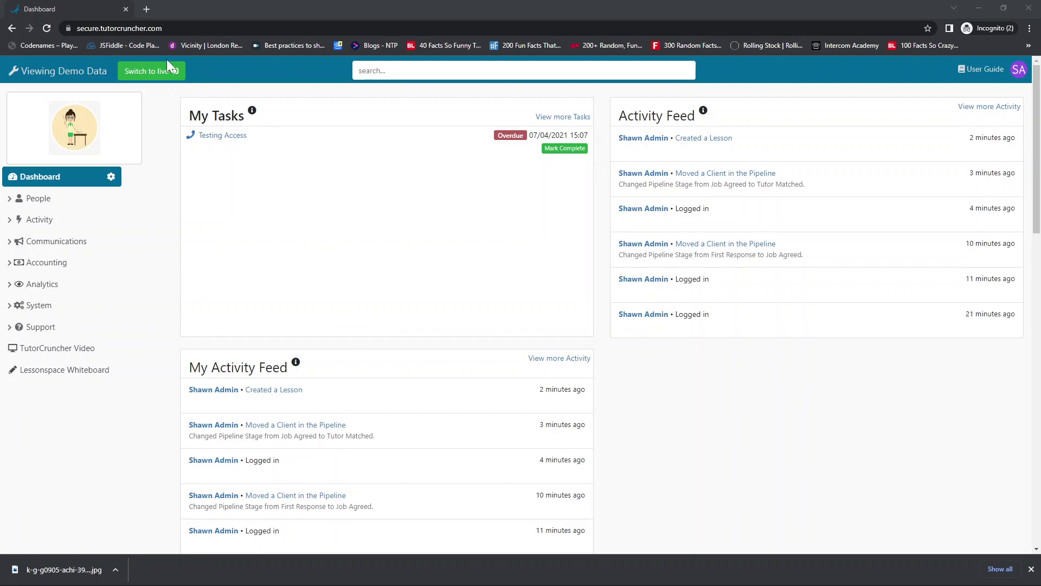
Step: Switch from demo data to the live account, then back to viewing demo data
{"action": "left_click", "coordinate": [145, 76]}
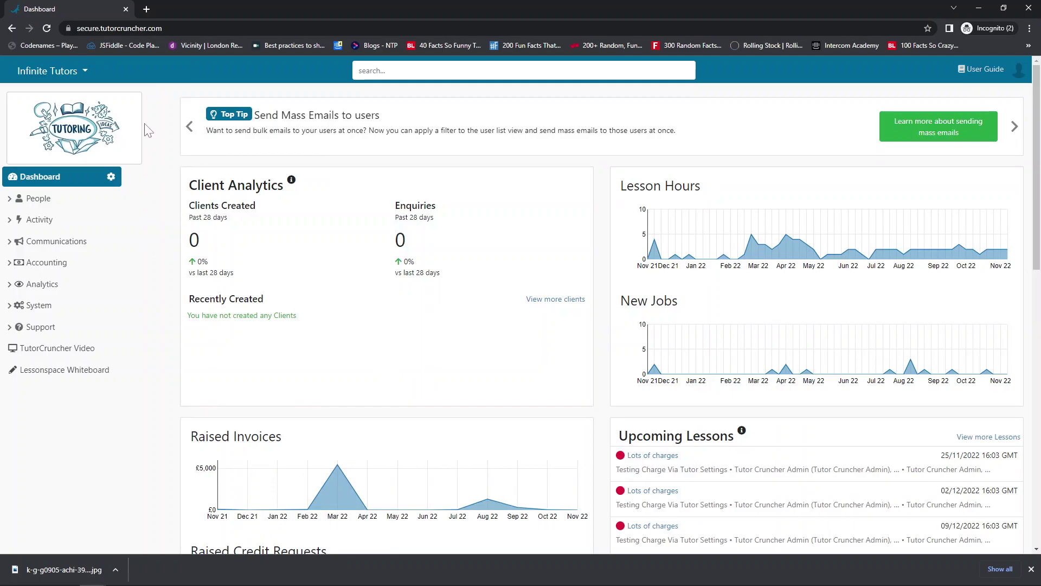
{"action": "left_click", "coordinate": [77, 70]}
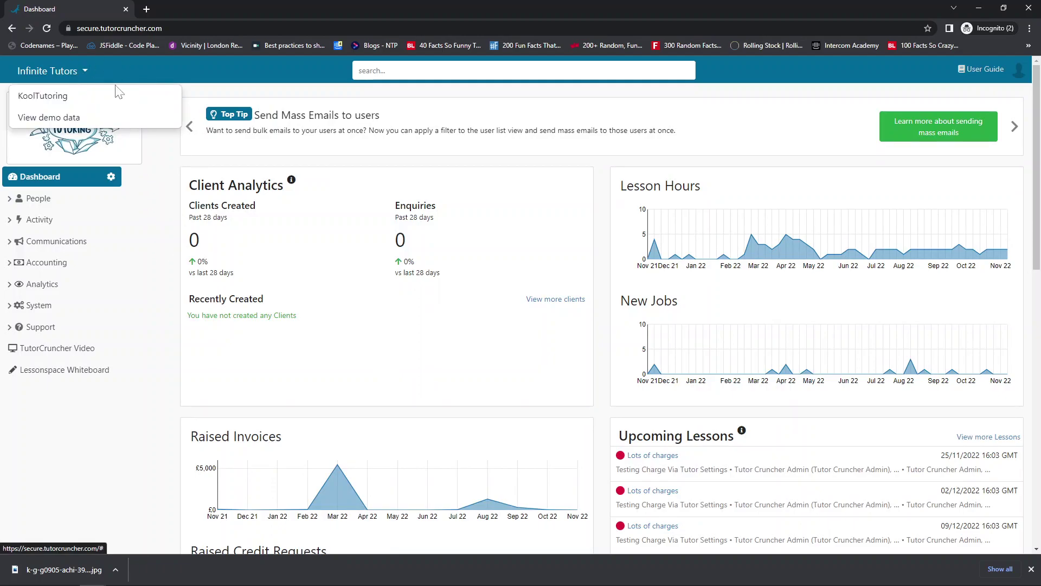
{"action": "left_click", "coordinate": [70, 116]}
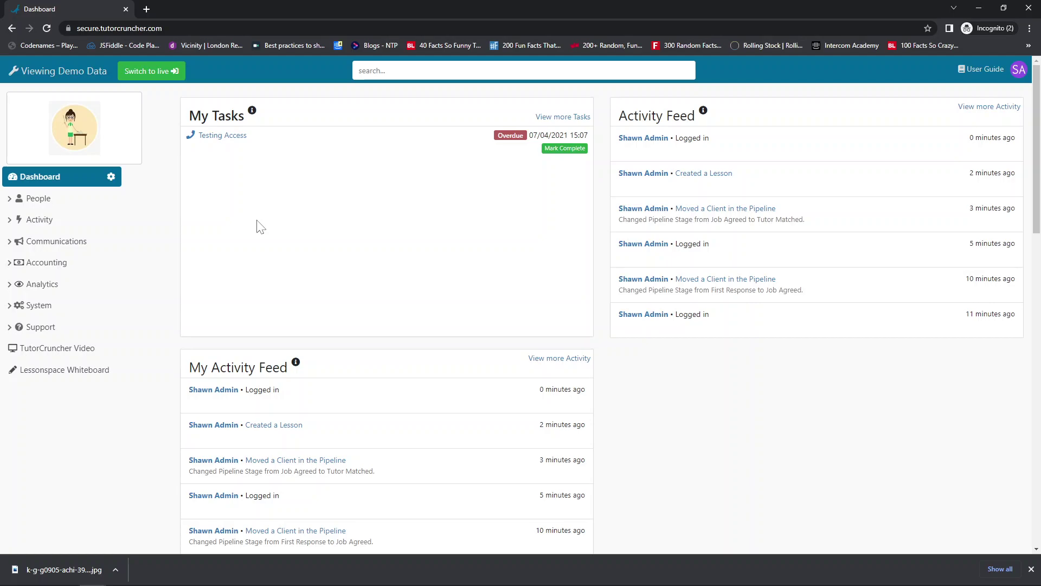
Step: Add Available Jobs to the dashboard, move My Tasks to Not in use, and save the layout
{"action": "left_click", "coordinate": [111, 178]}
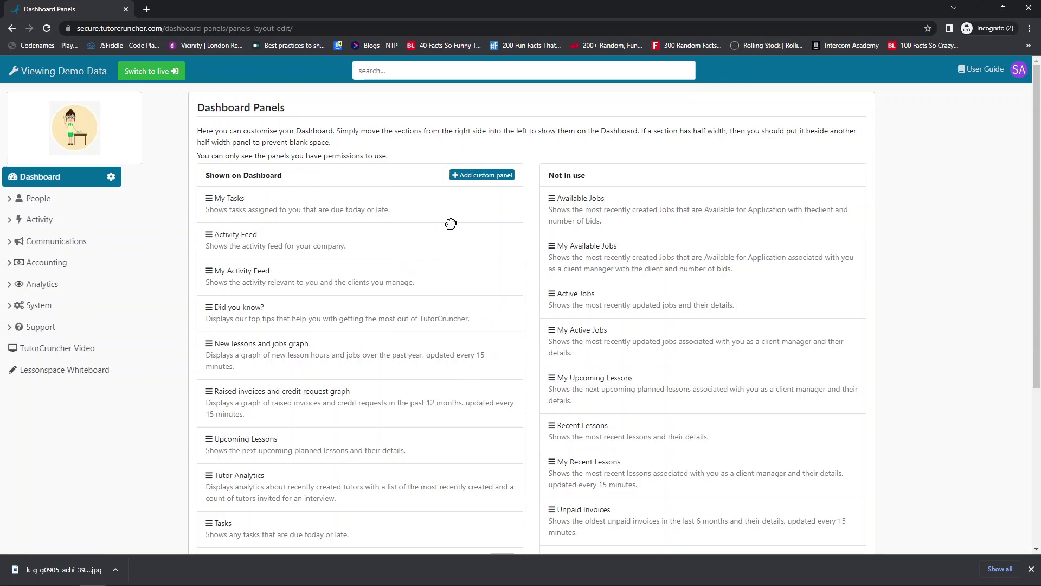
{"action": "left_click_drag", "start_coordinate": [625, 208], "coordinate": [340, 205]}
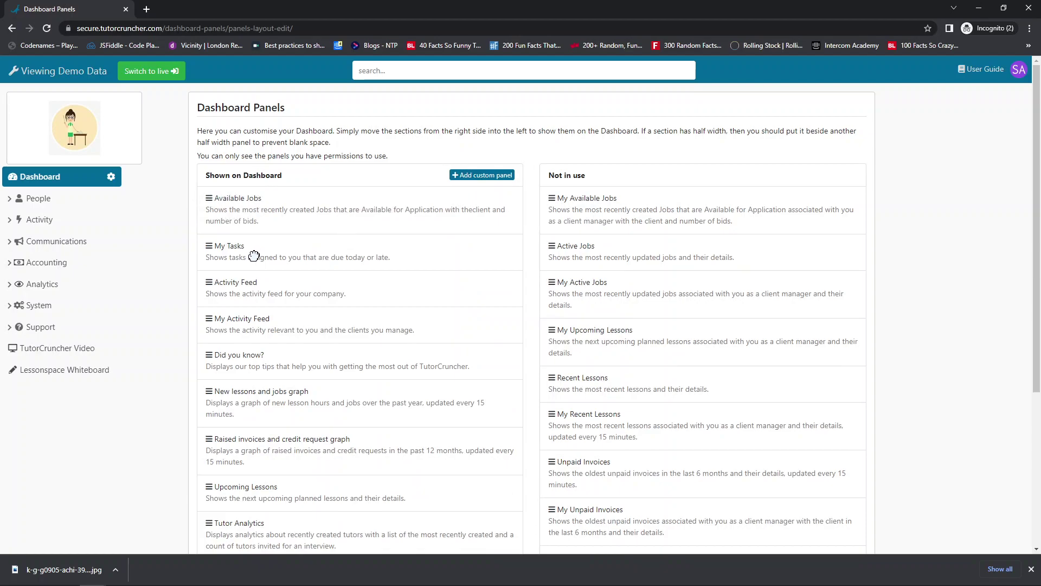
{"action": "left_click_drag", "start_coordinate": [253, 255], "coordinate": [586, 255]}
{"action": "scroll", "coordinate": [274, 271], "scroll_direction": "down", "scroll_amount": 4}
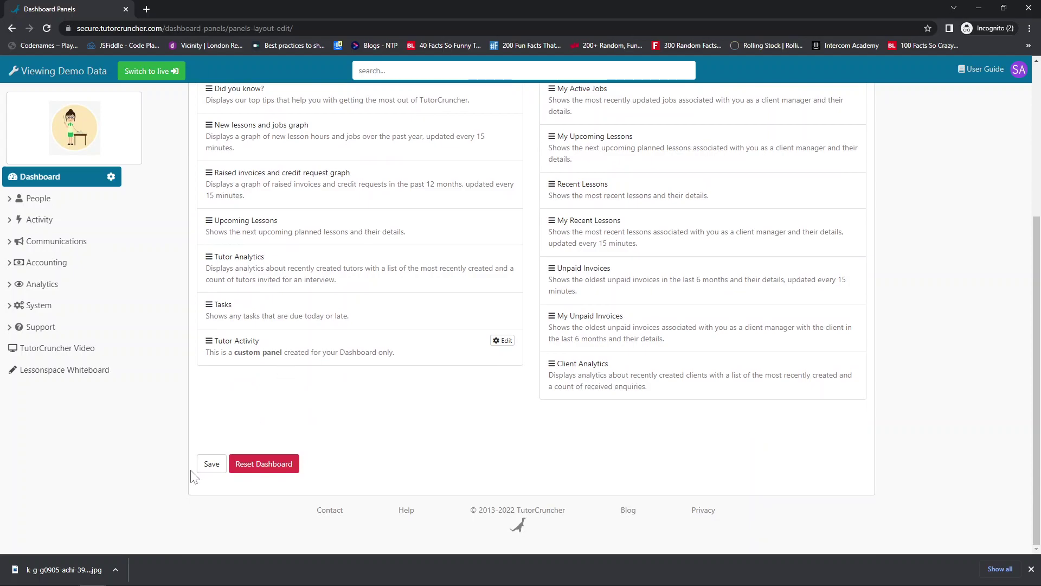
{"action": "left_click", "coordinate": [211, 464]}
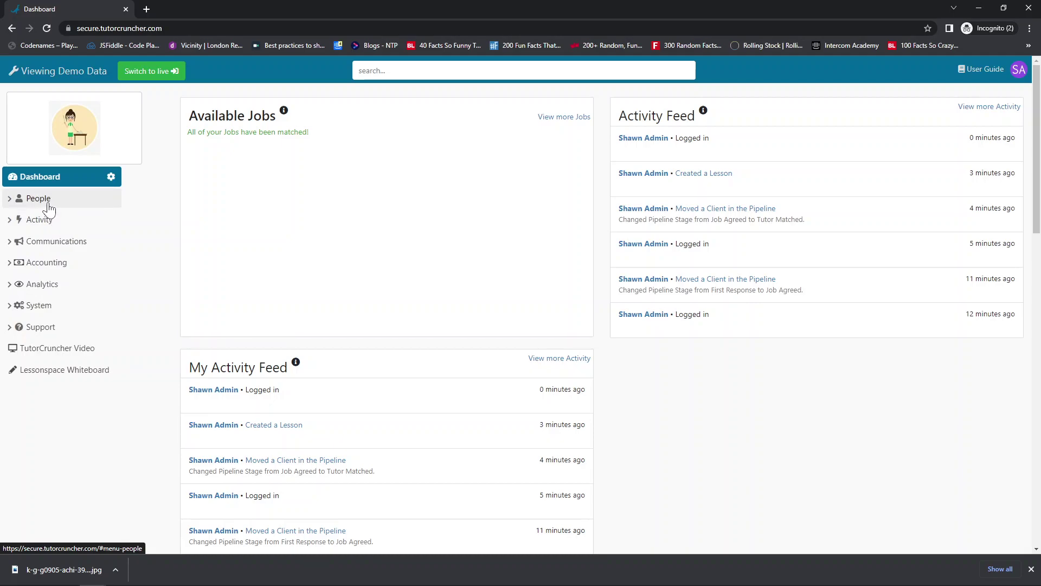
Step: Open People > Clients, browse the Create New Client form, and return to the pipeline unsaved
{"action": "left_click", "coordinate": [48, 208]}
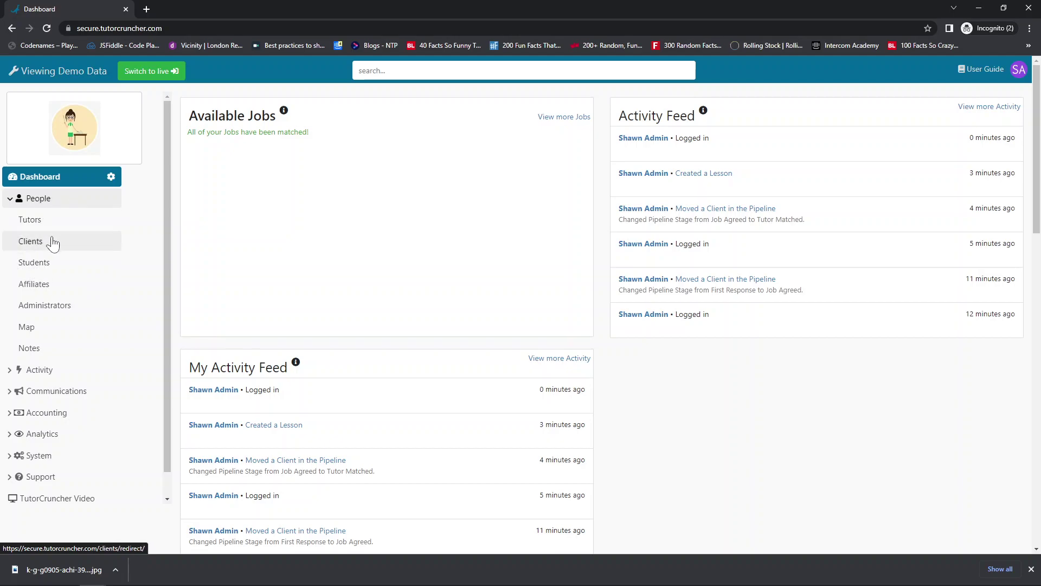
{"action": "left_click", "coordinate": [33, 248]}
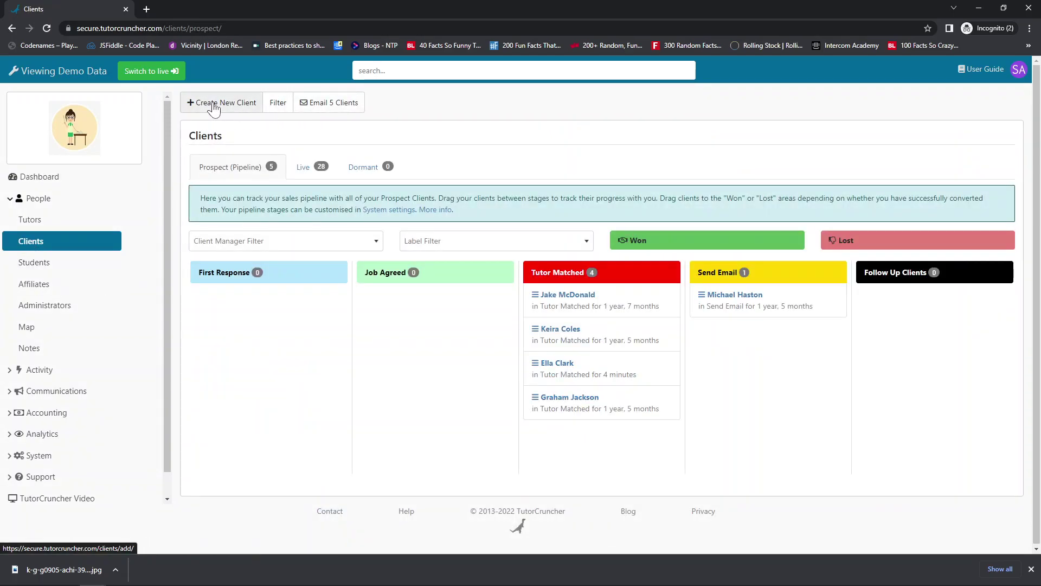
{"action": "left_click", "coordinate": [215, 104]}
{"action": "scroll", "coordinate": [367, 200], "scroll_direction": "down", "scroll_amount": 4}
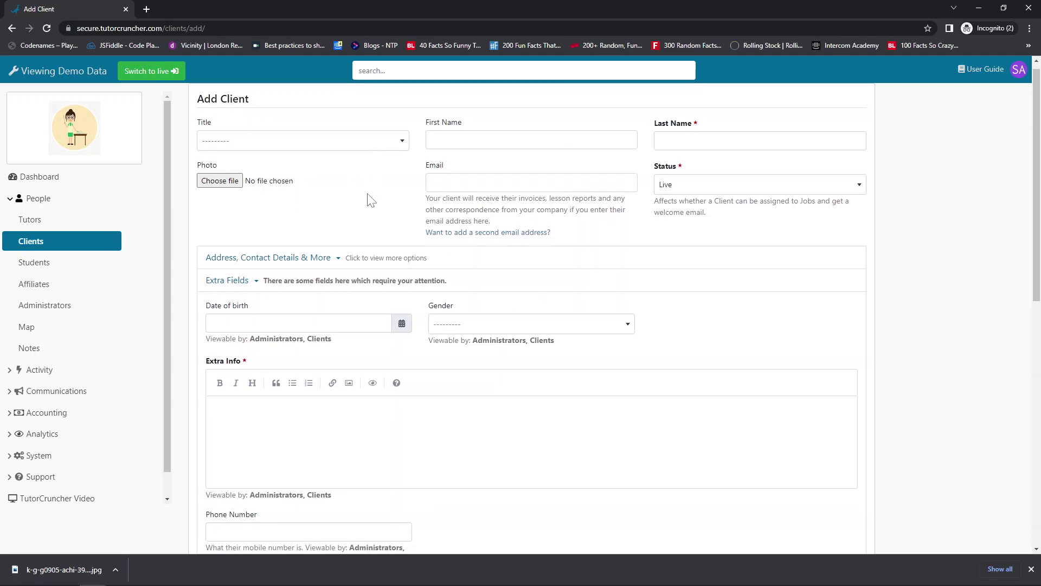
{"action": "scroll", "coordinate": [309, 502], "scroll_direction": "down", "scroll_amount": 6}
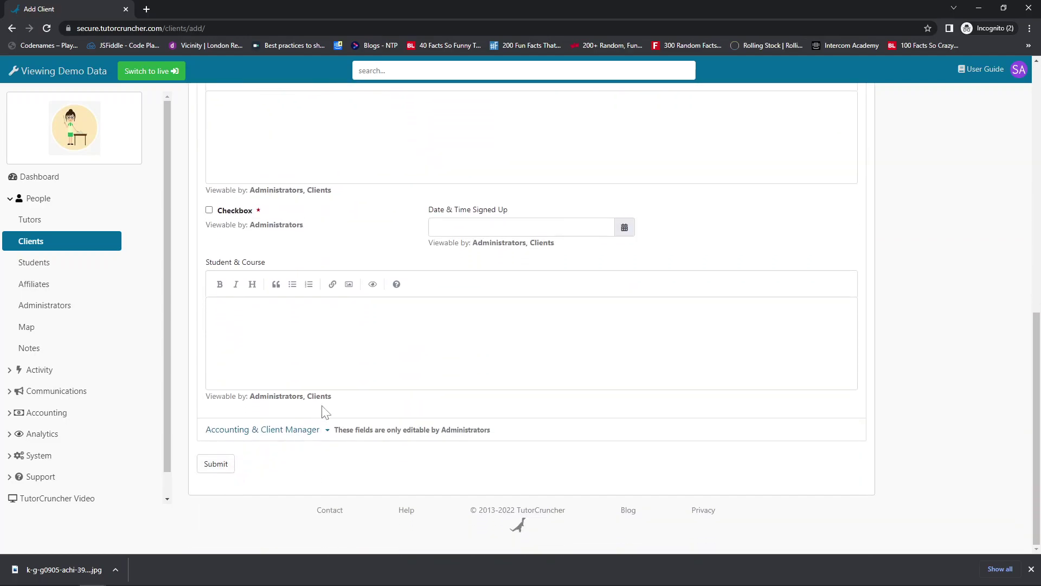
{"action": "scroll", "coordinate": [456, 411], "scroll_direction": "up", "scroll_amount": 10}
{"action": "left_click", "coordinate": [11, 28]}
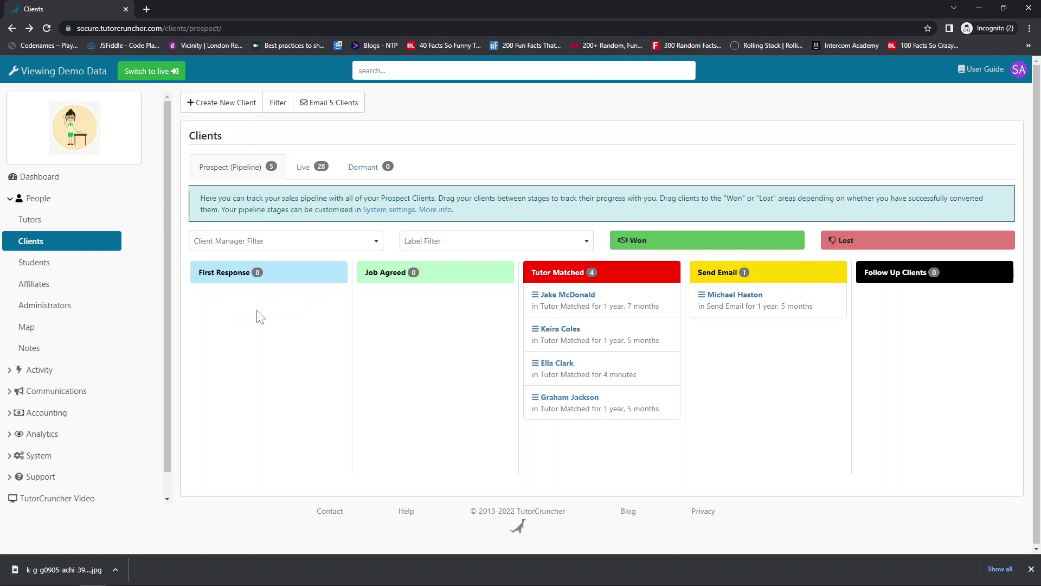
Step: Move the top Tutor Matched client to Job Agreed and review its Set Status options unchanged
{"action": "left_click_drag", "start_coordinate": [600, 302], "coordinate": [432, 307]}
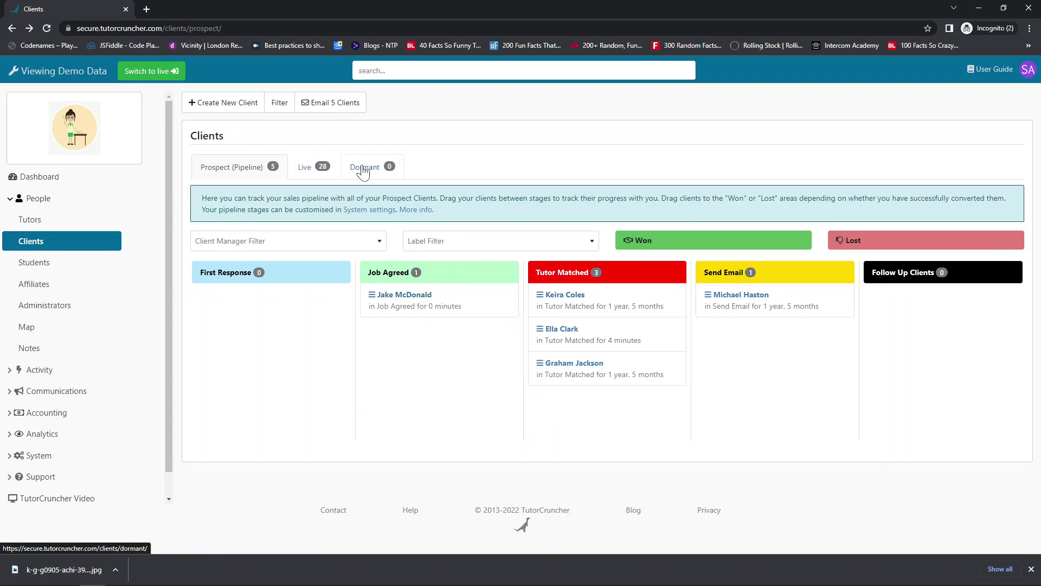
{"action": "left_click", "coordinate": [414, 295]}
{"action": "left_click", "coordinate": [225, 270]}
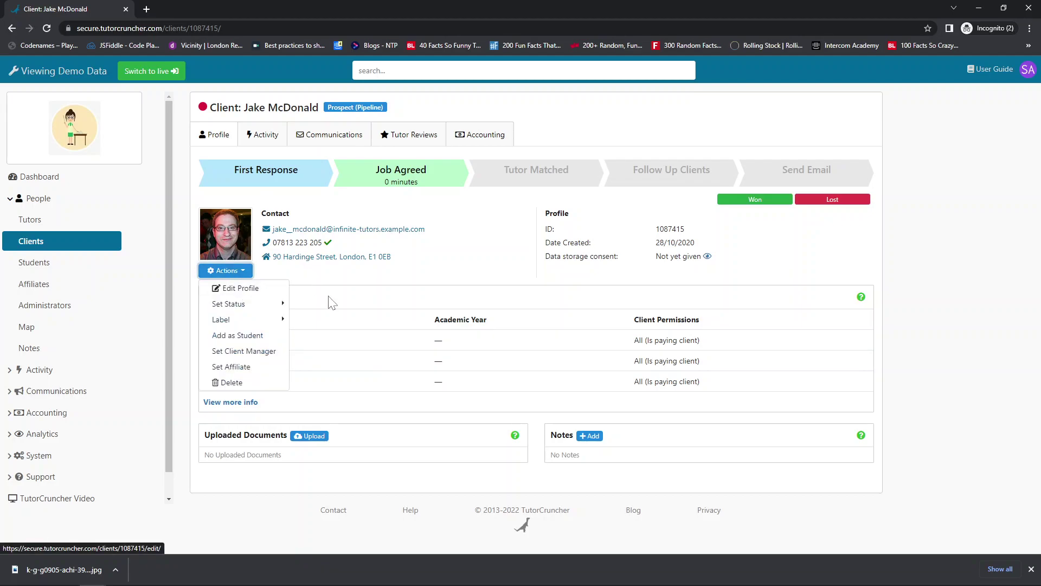
{"action": "left_click", "coordinate": [254, 304]}
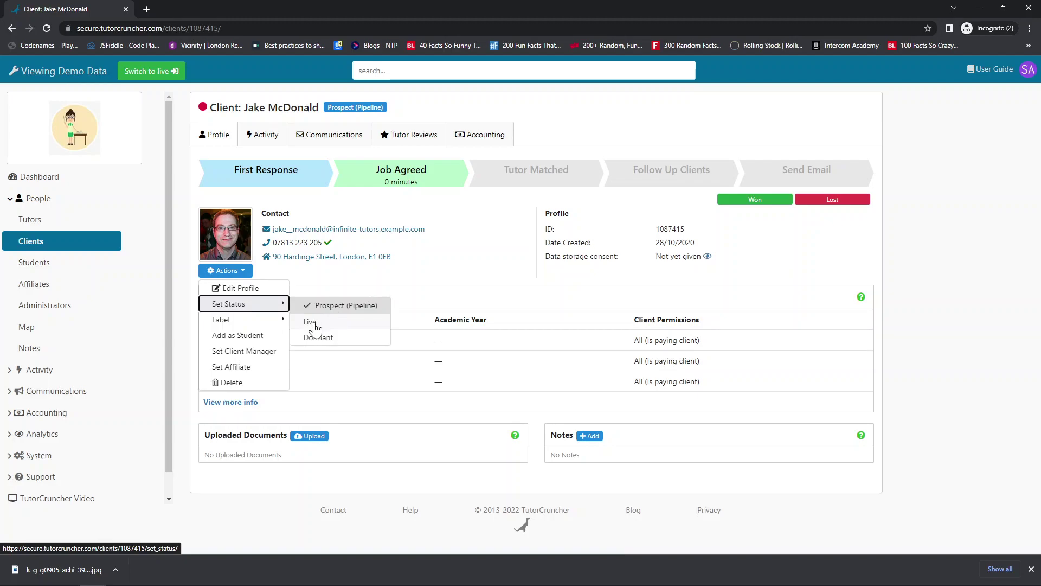
{"action": "left_click", "coordinate": [50, 201]}
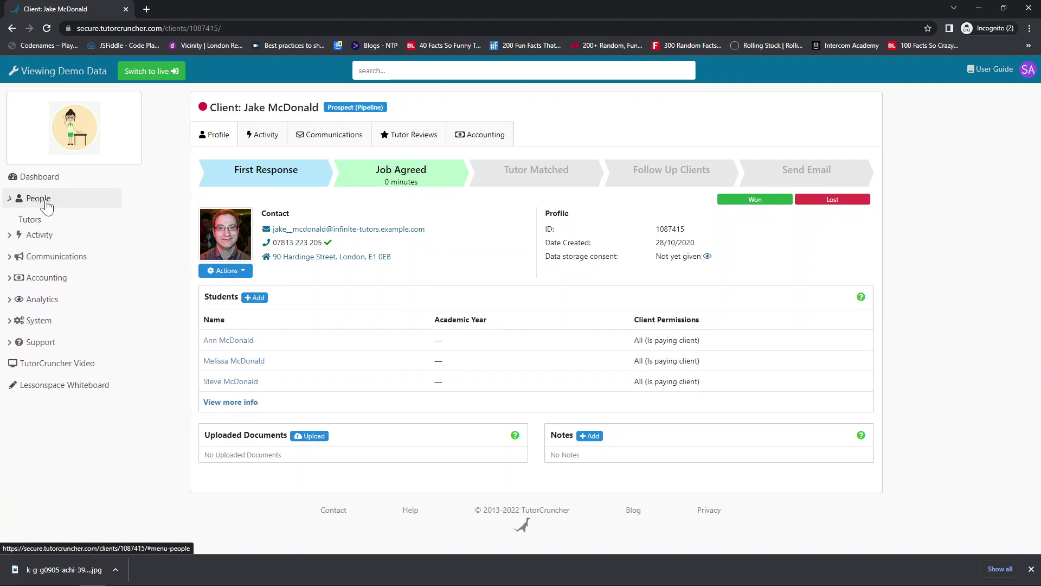
{"action": "left_click", "coordinate": [54, 224]}
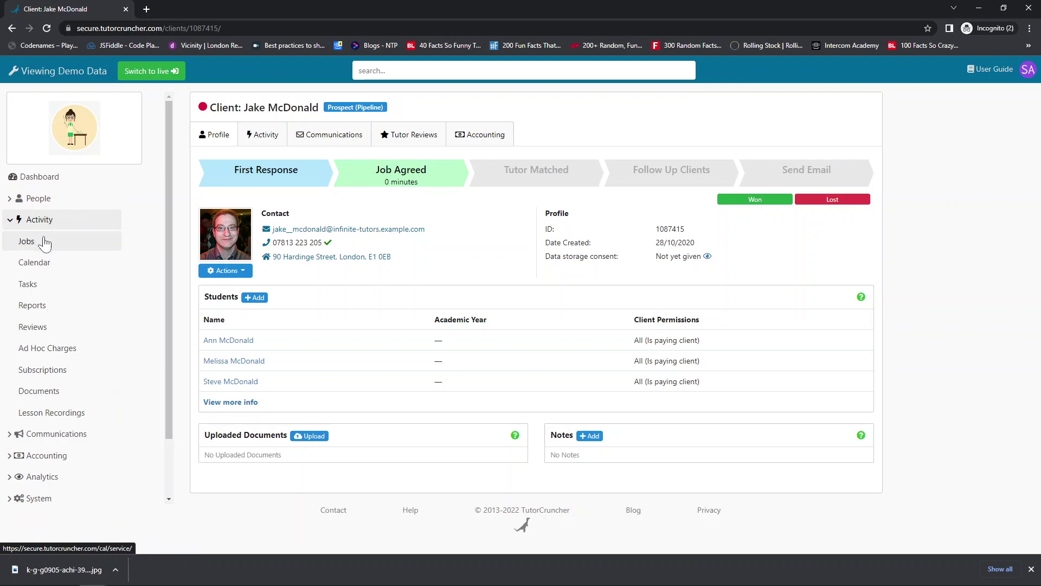
Step: Try saving an empty new job, then open the 01/03/2022 in-progress tutoring job from Jobs
{"action": "left_click", "coordinate": [46, 247]}
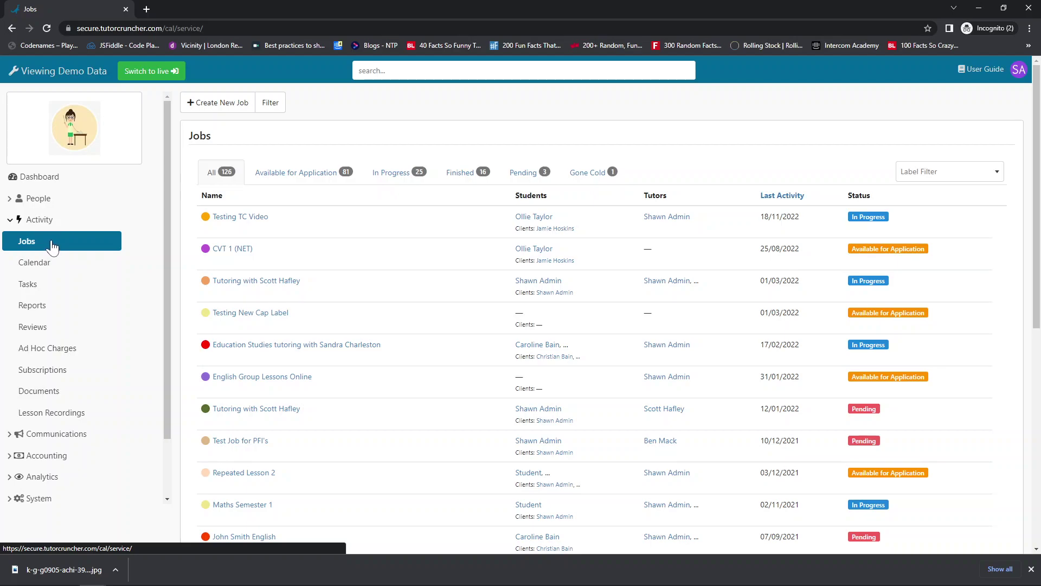
{"action": "left_click", "coordinate": [214, 104]}
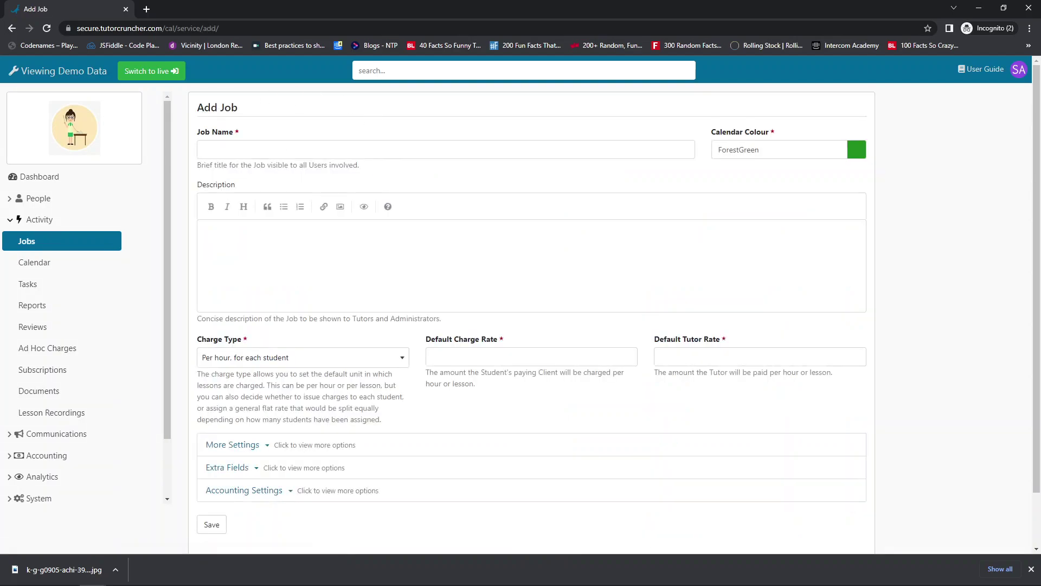
{"action": "scroll", "coordinate": [388, 214], "scroll_direction": "down", "scroll_amount": 2}
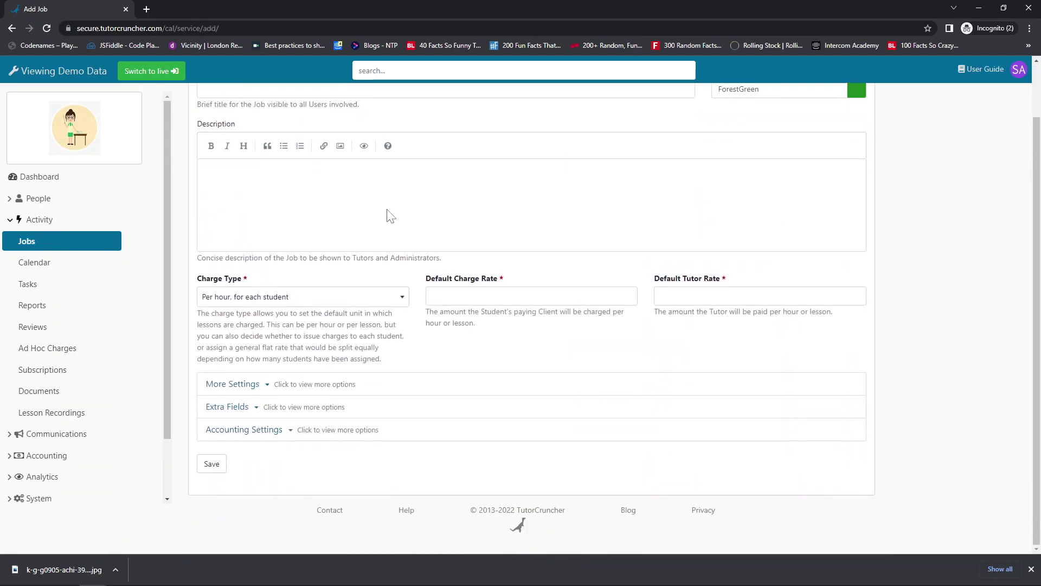
{"action": "left_click", "coordinate": [211, 464]}
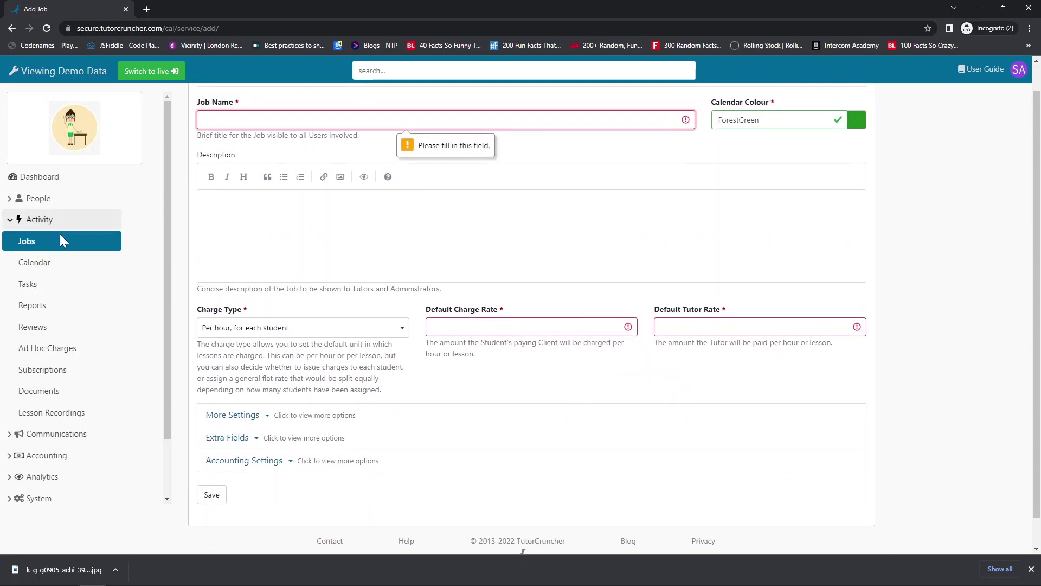
{"action": "left_click", "coordinate": [54, 241]}
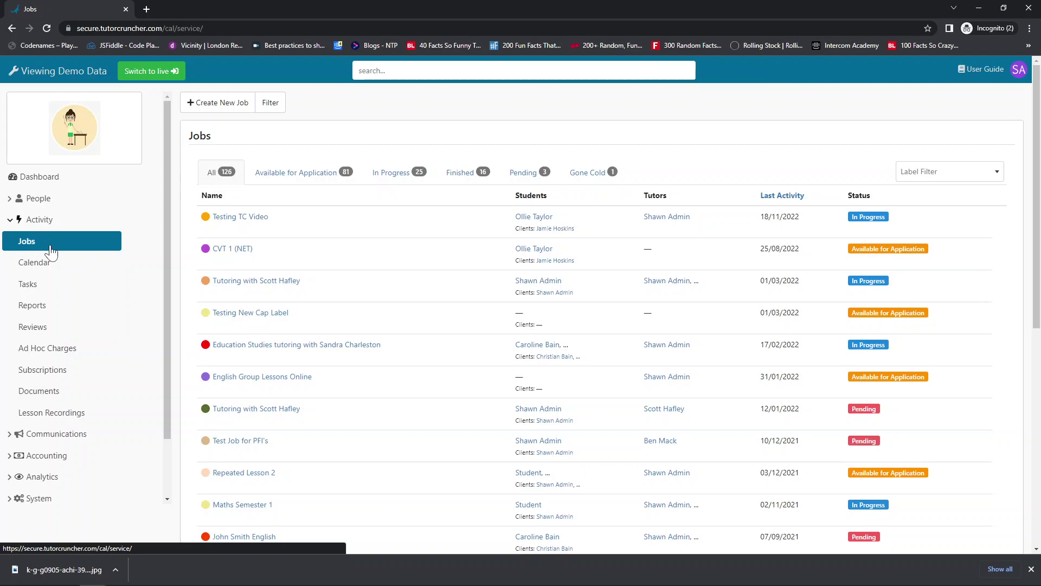
{"action": "left_click", "coordinate": [250, 280]}
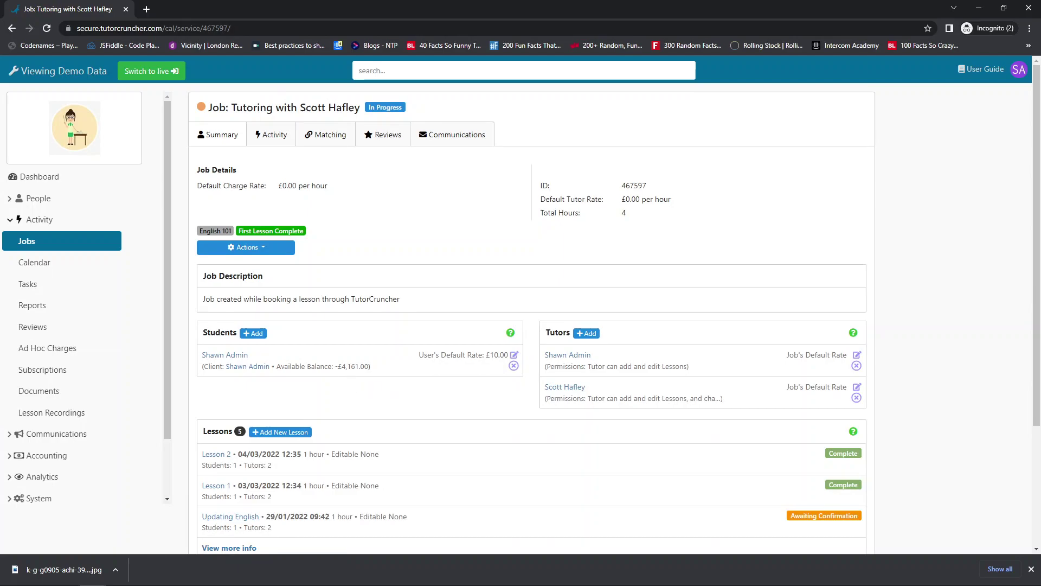
Step: Open the add-student form for the job and cancel it without adding anyone
{"action": "left_click", "coordinate": [257, 340]}
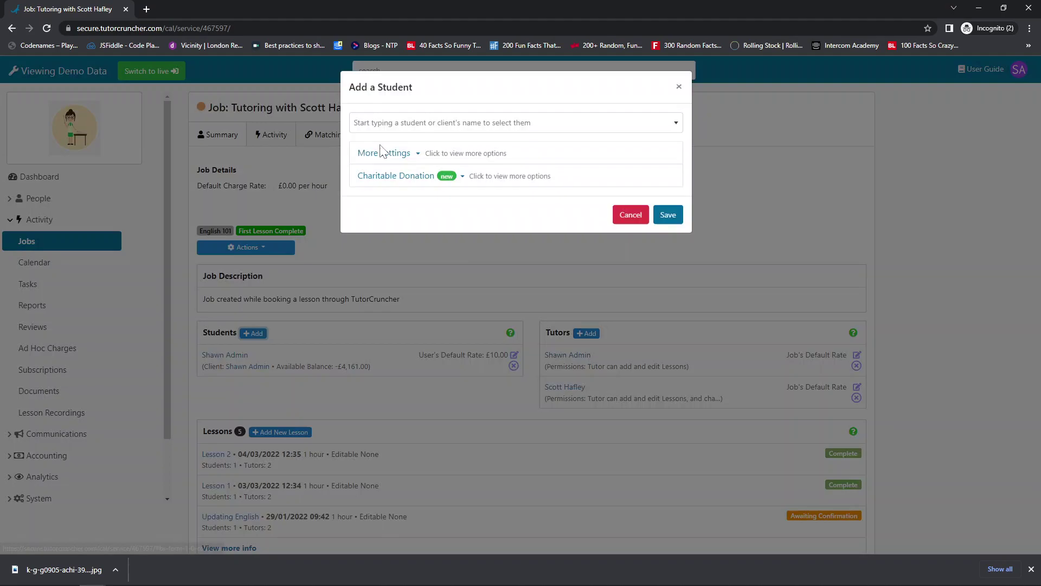
{"action": "left_click", "coordinate": [389, 126]}
{"action": "left_click", "coordinate": [386, 130]}
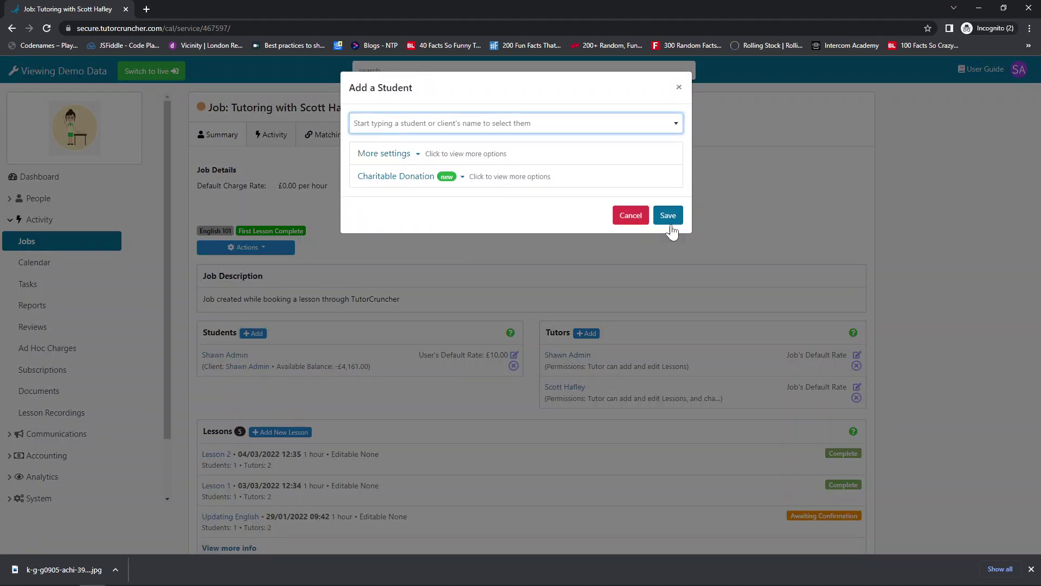
{"action": "left_click", "coordinate": [679, 88]}
Step: Add a third tutor to the job from the tutor dropdown and save
{"action": "left_click", "coordinate": [584, 335]}
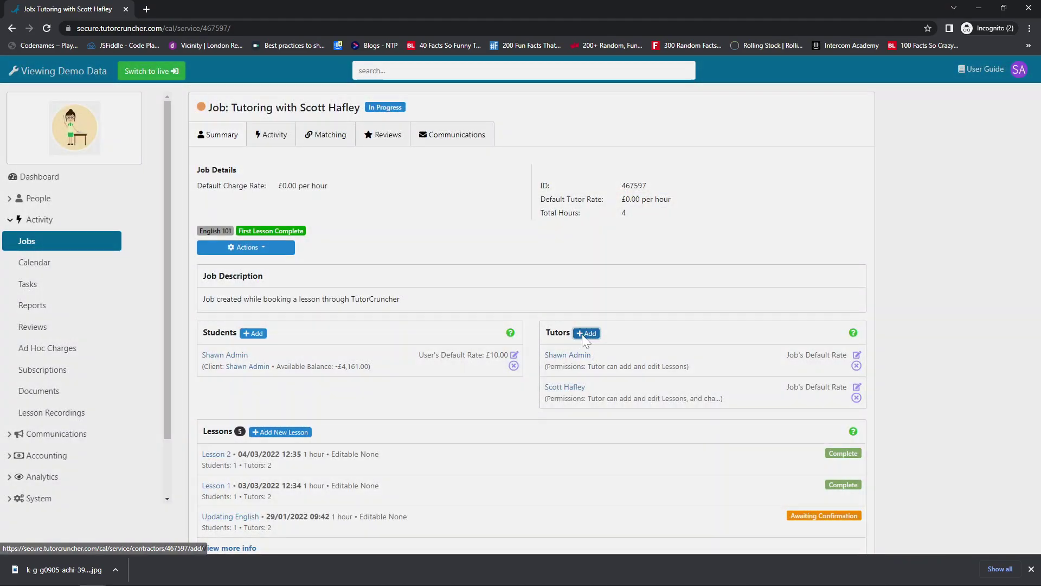
{"action": "left_click", "coordinate": [435, 123]}
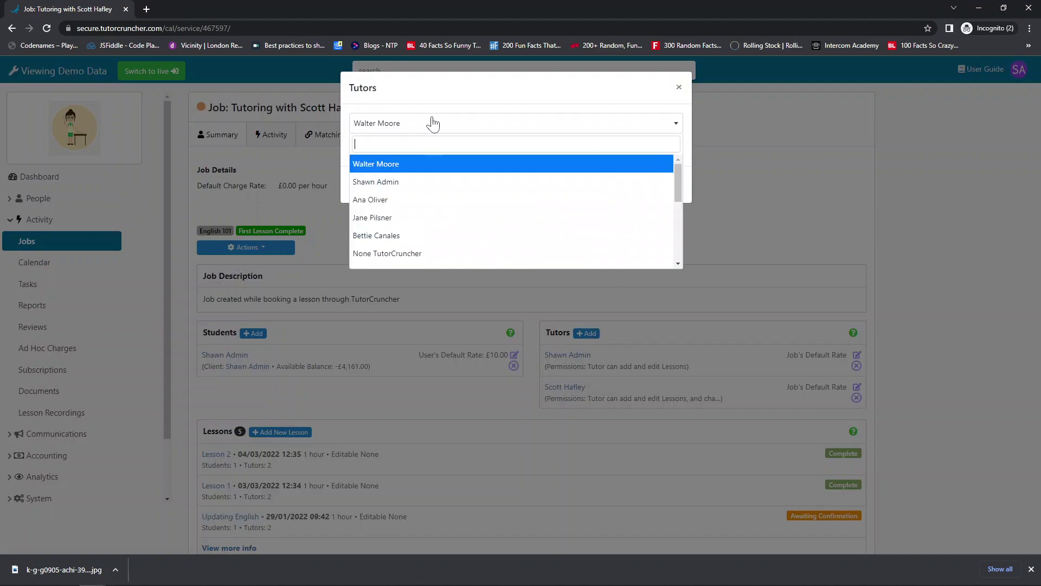
{"action": "left_click", "coordinate": [401, 201]}
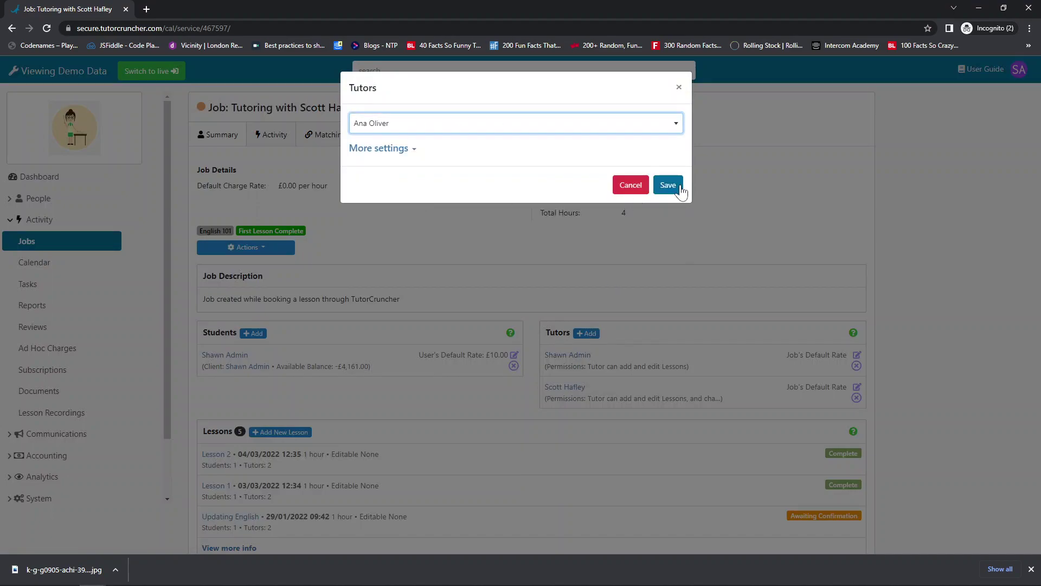
{"action": "left_click", "coordinate": [667, 184]}
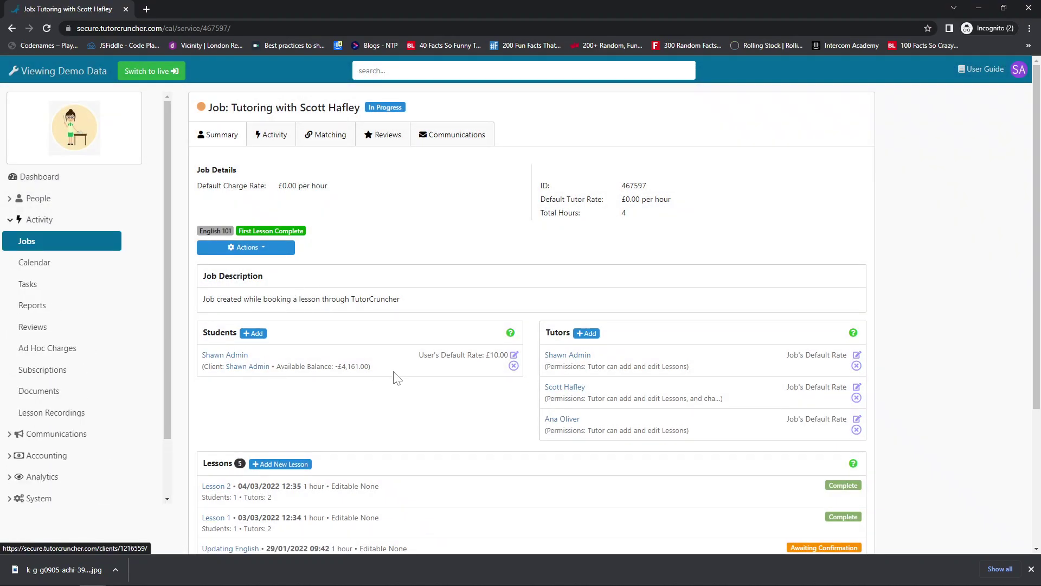
{"action": "scroll", "coordinate": [387, 367], "scroll_direction": "down", "scroll_amount": 1}
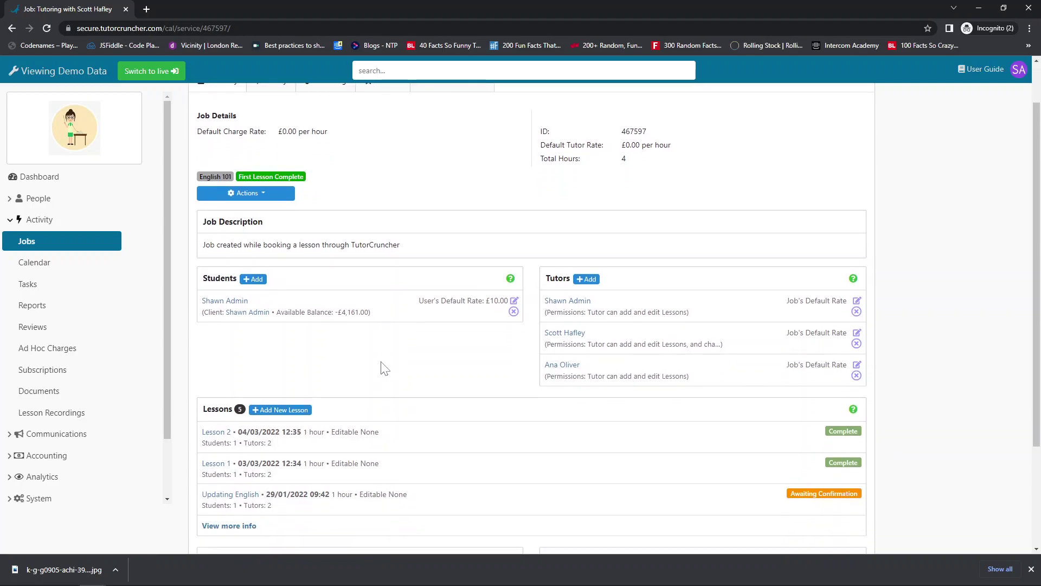
{"action": "scroll", "coordinate": [385, 369], "scroll_direction": "down", "scroll_amount": 2}
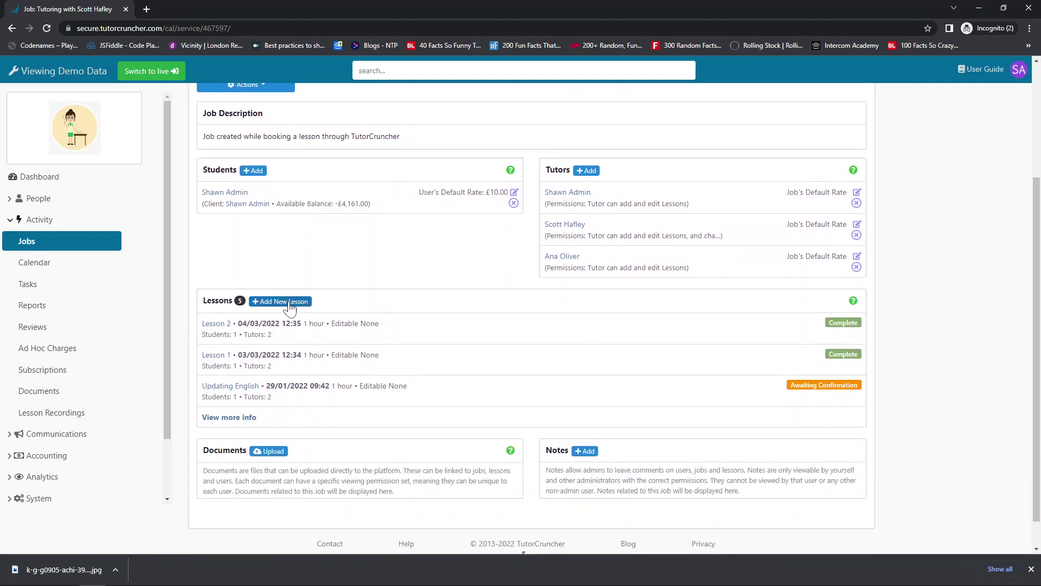
Step: Browse the Create Lesson form for the job without saving, then go to the Calendar
{"action": "left_click", "coordinate": [289, 302]}
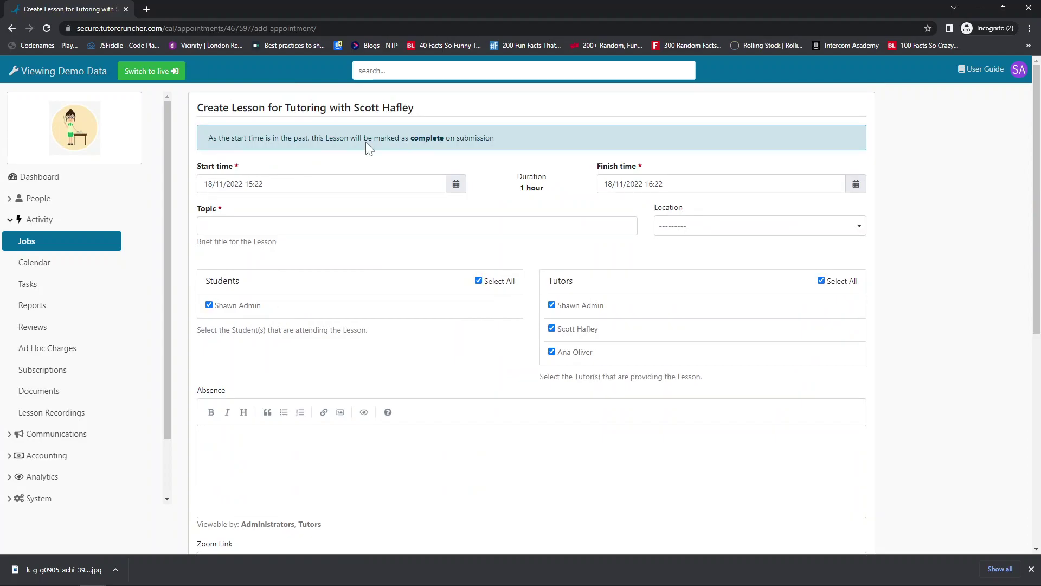
{"action": "scroll", "coordinate": [523, 430], "scroll_direction": "down", "scroll_amount": 3}
{"action": "scroll", "coordinate": [501, 450], "scroll_direction": "up", "scroll_amount": 2}
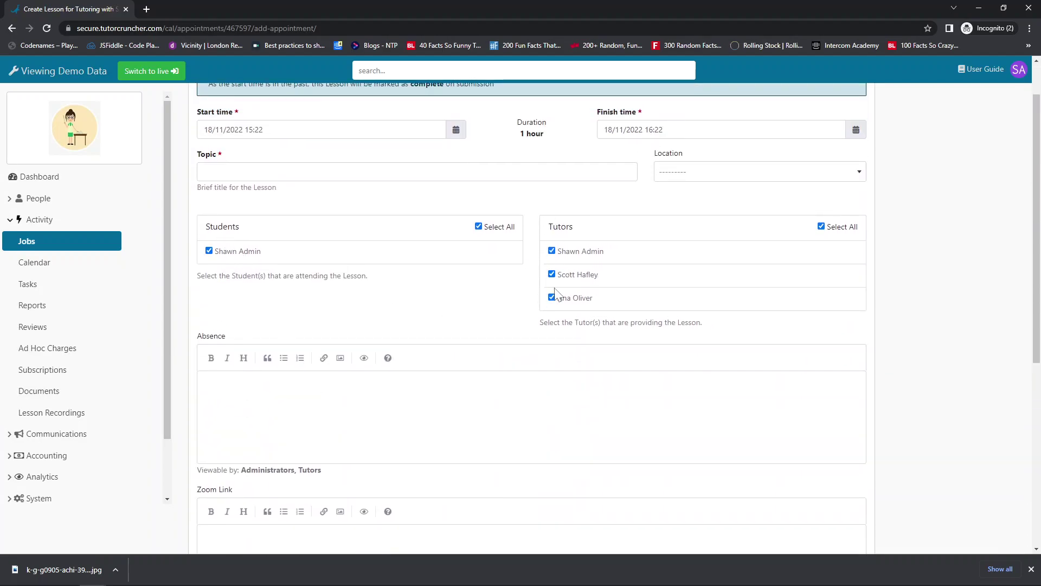
{"action": "scroll", "coordinate": [488, 293], "scroll_direction": "down", "scroll_amount": 6}
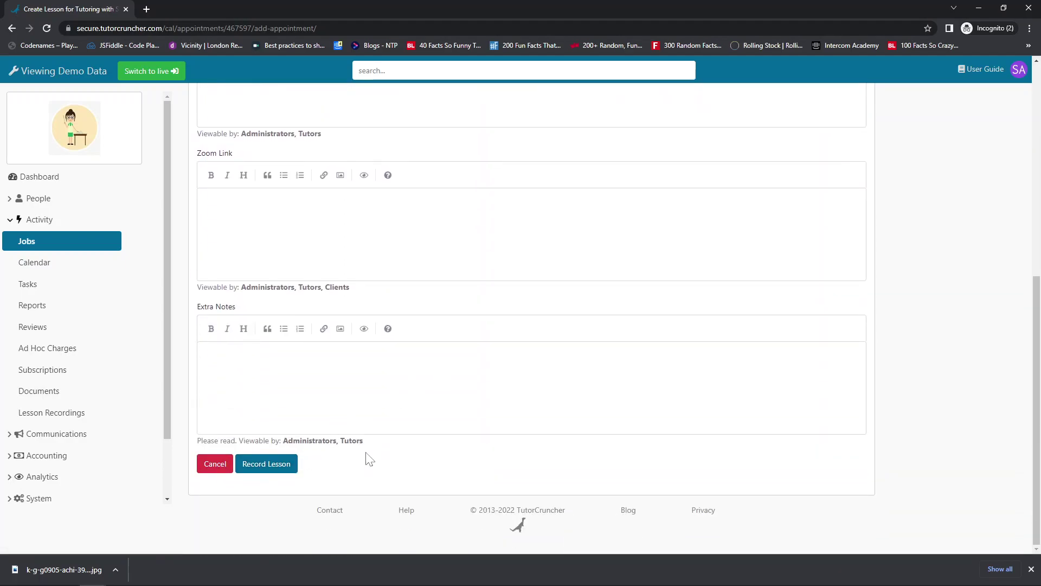
{"action": "scroll", "coordinate": [369, 459], "scroll_direction": "up", "scroll_amount": 6}
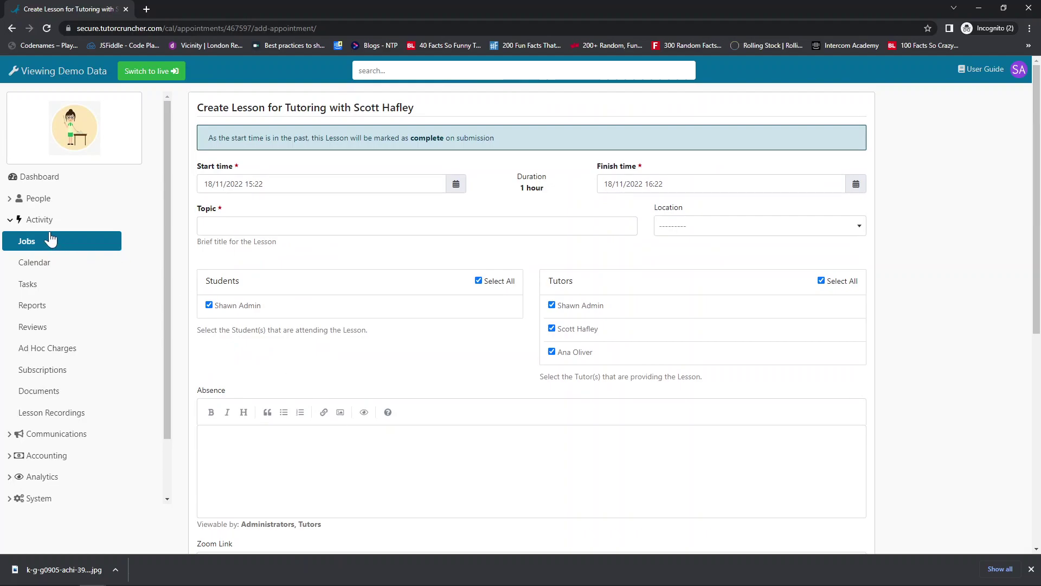
{"action": "left_click", "coordinate": [53, 266]}
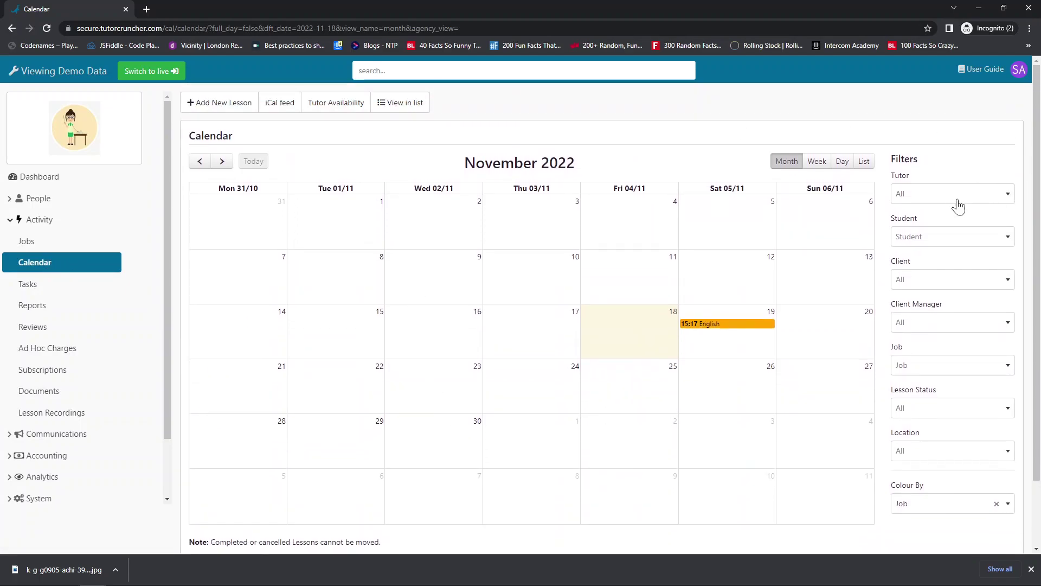
Step: Toggle the calendar's Tutor filter, visit Pending Tasks, then view Reports and collapse Activity
{"action": "left_click", "coordinate": [909, 196]}
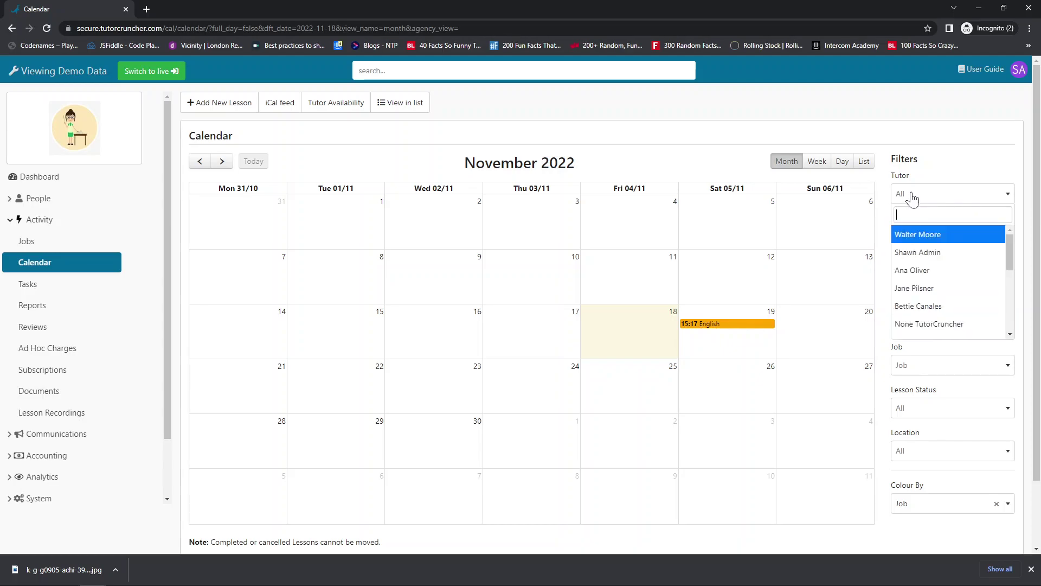
{"action": "left_click", "coordinate": [911, 196]}
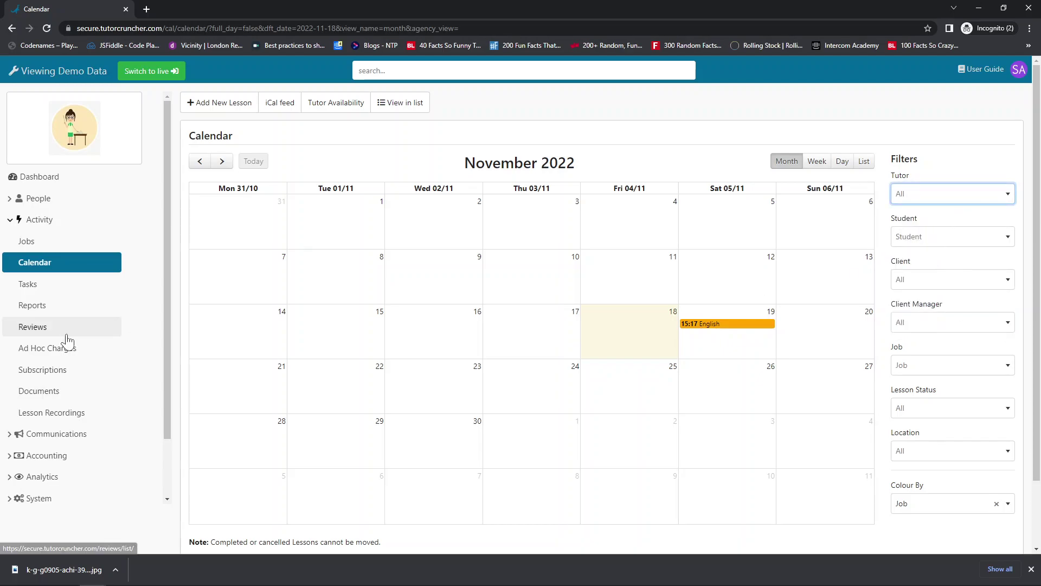
{"action": "left_click", "coordinate": [55, 284]}
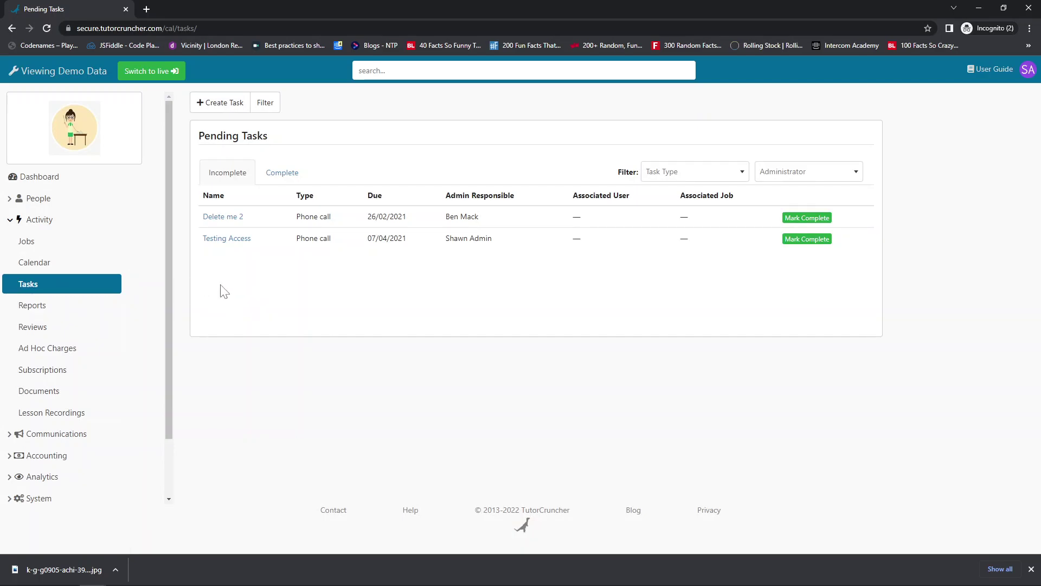
{"action": "left_click", "coordinate": [82, 309]}
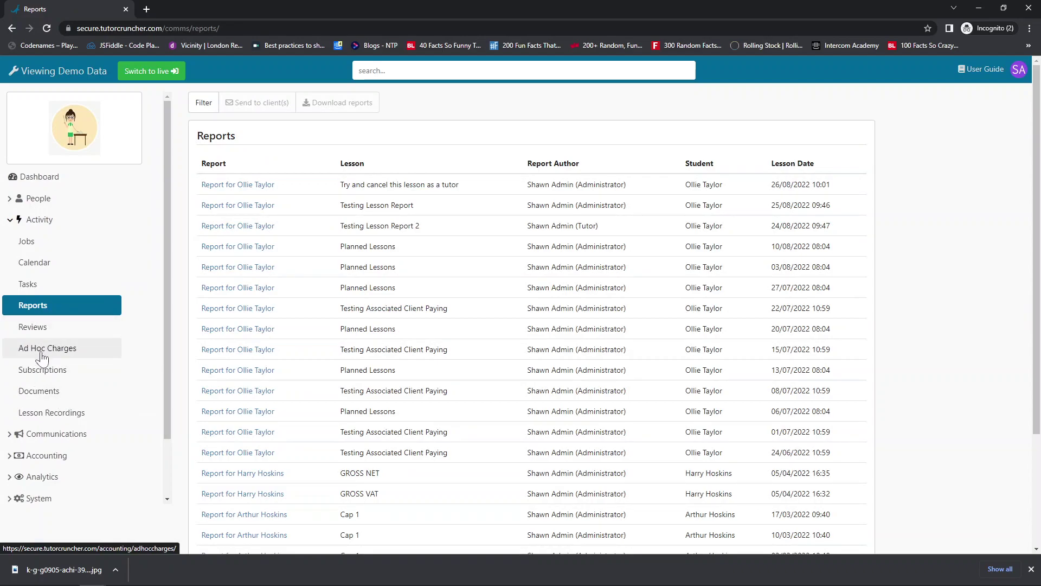
{"action": "left_click", "coordinate": [50, 220]}
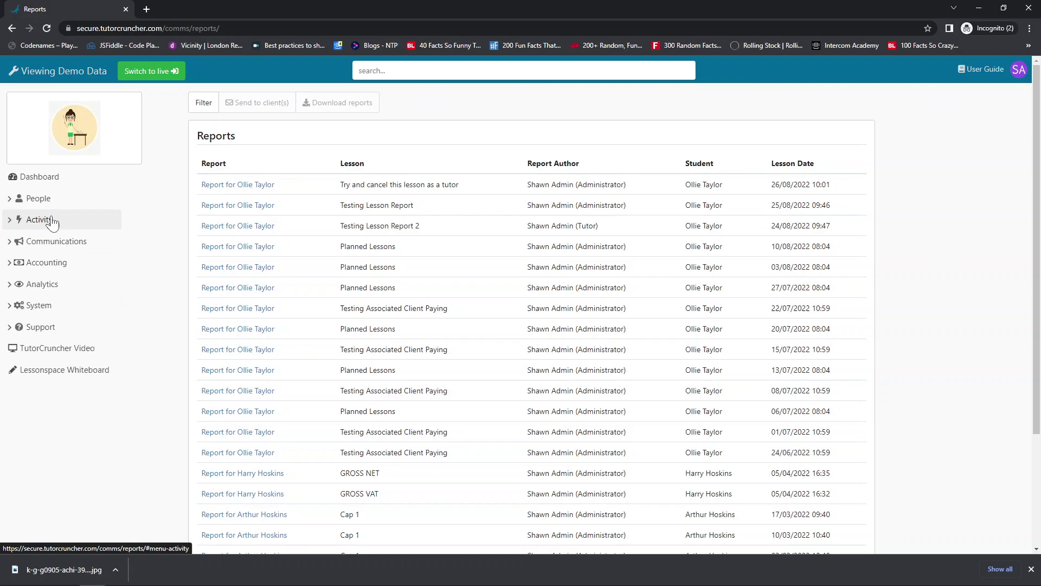
Step: View the five Lesson Reminders under Communications, then expand Accounting in the navigation
{"action": "left_click", "coordinate": [57, 243]}
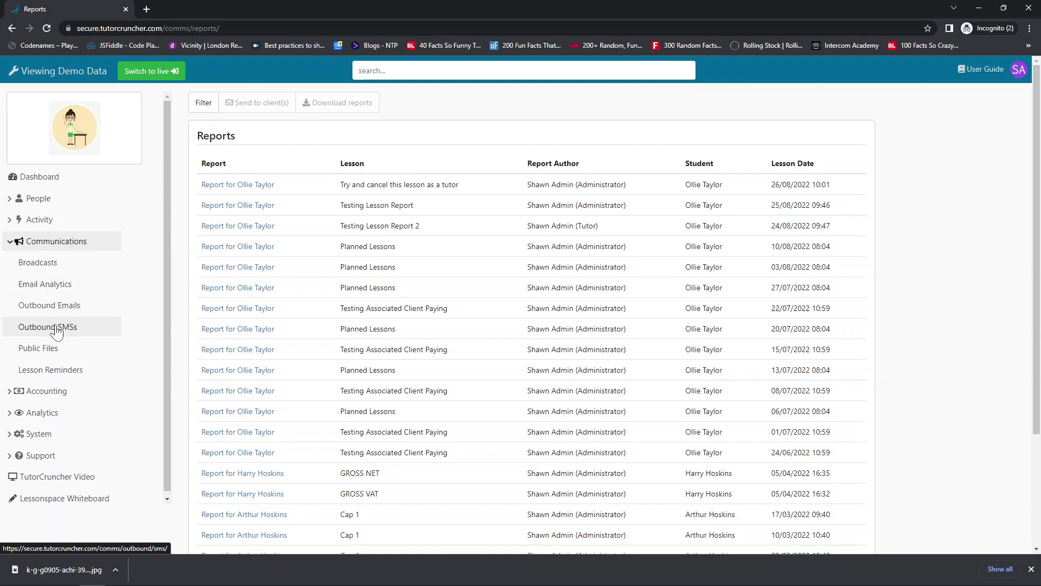
{"action": "left_click", "coordinate": [52, 374]}
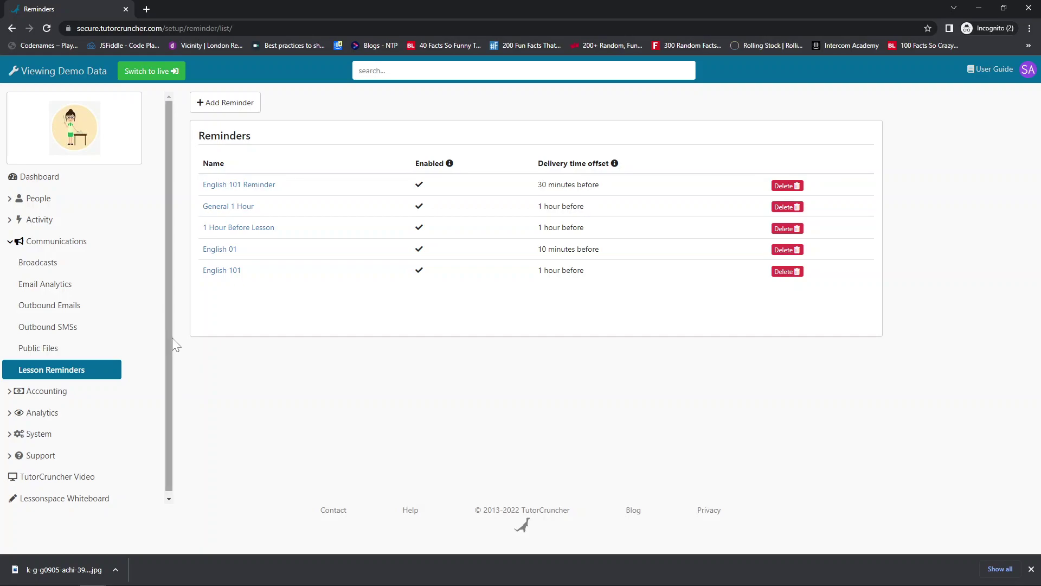
{"action": "left_click", "coordinate": [65, 241]}
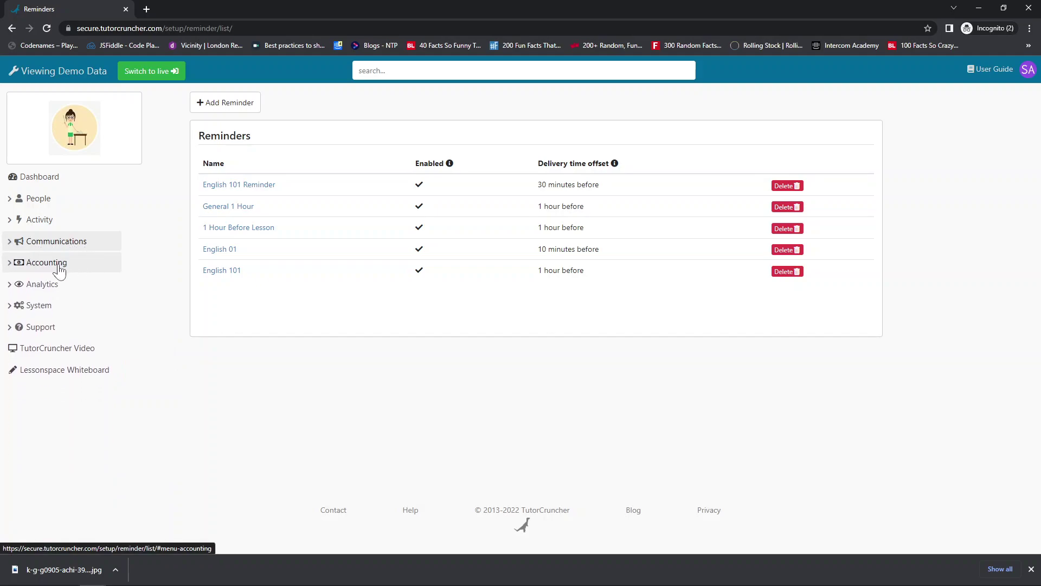
{"action": "left_click", "coordinate": [58, 264]}
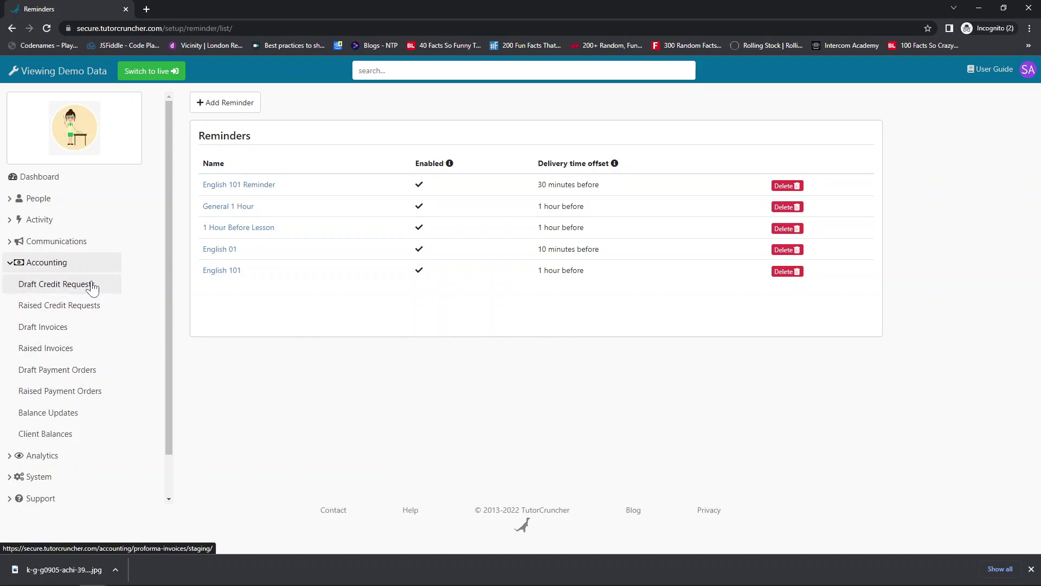
Step: Open and dismiss the Regenerate windows on Draft Credit Requests and Draft Invoices without generating
{"action": "left_click", "coordinate": [65, 287]}
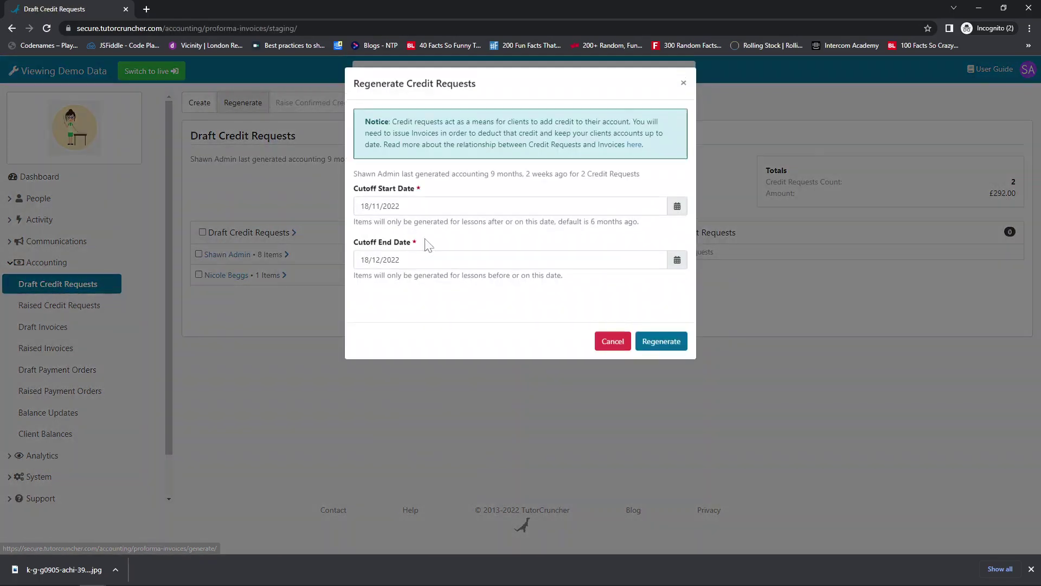
{"action": "left_click", "coordinate": [239, 104]}
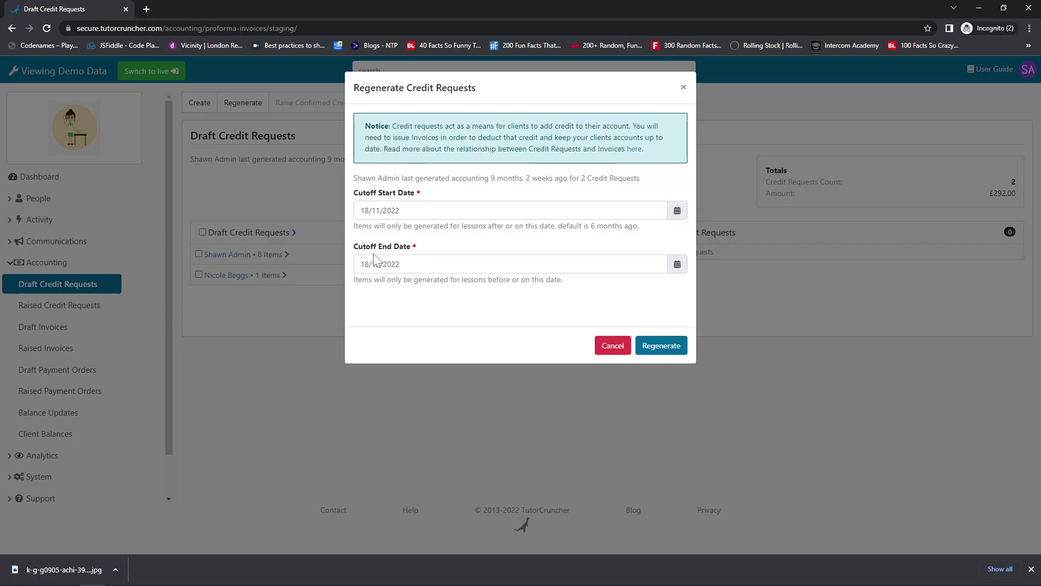
{"action": "left_click", "coordinate": [683, 87]}
{"action": "left_click", "coordinate": [44, 327]}
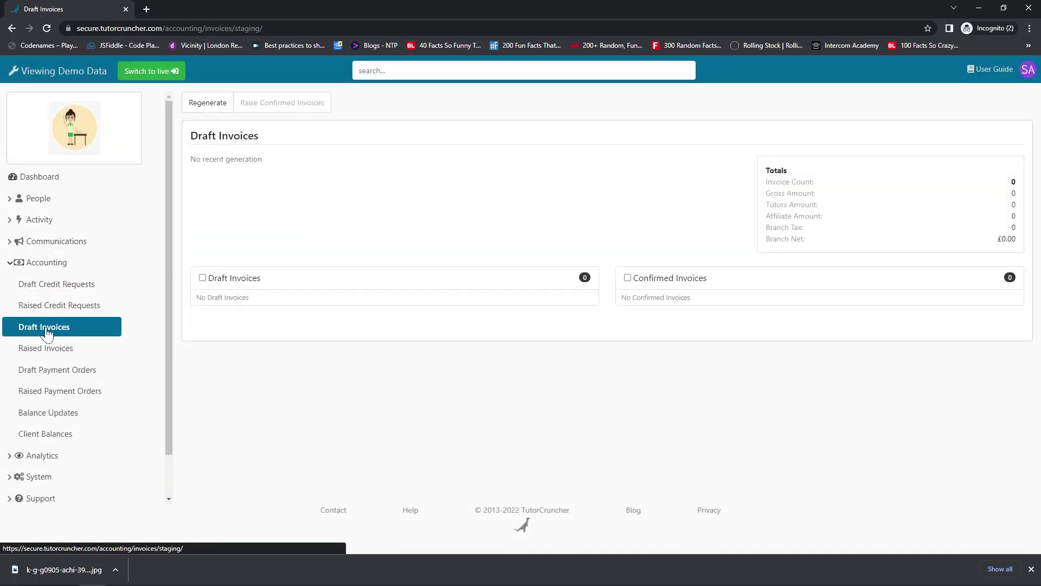
{"action": "left_click", "coordinate": [217, 106]}
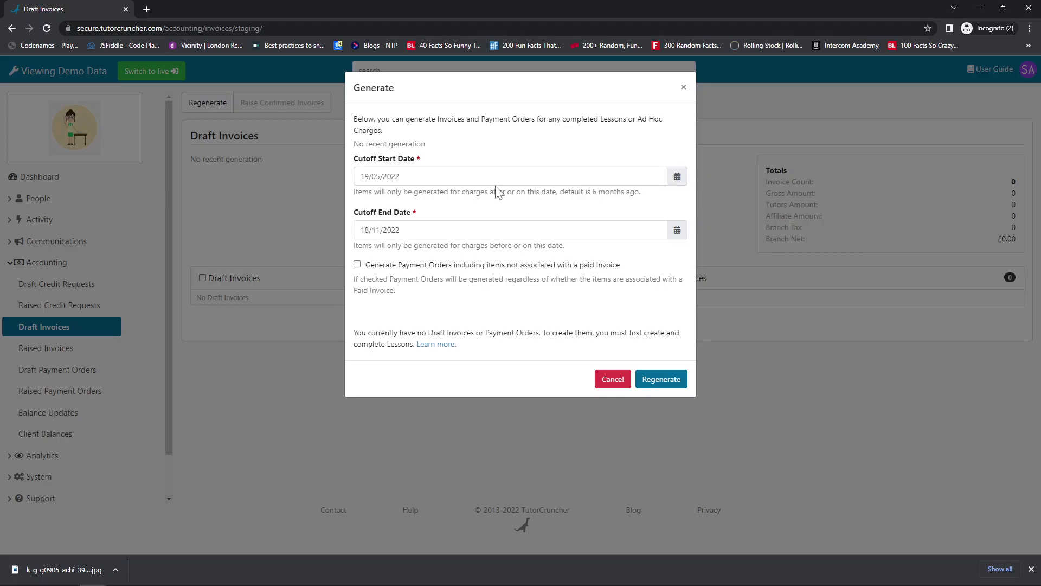
{"action": "left_click", "coordinate": [683, 87]}
Step: Open Draft Payment Orders, dismiss its Regenerate window, collapse Accounting and expand System
{"action": "left_click", "coordinate": [66, 372]}
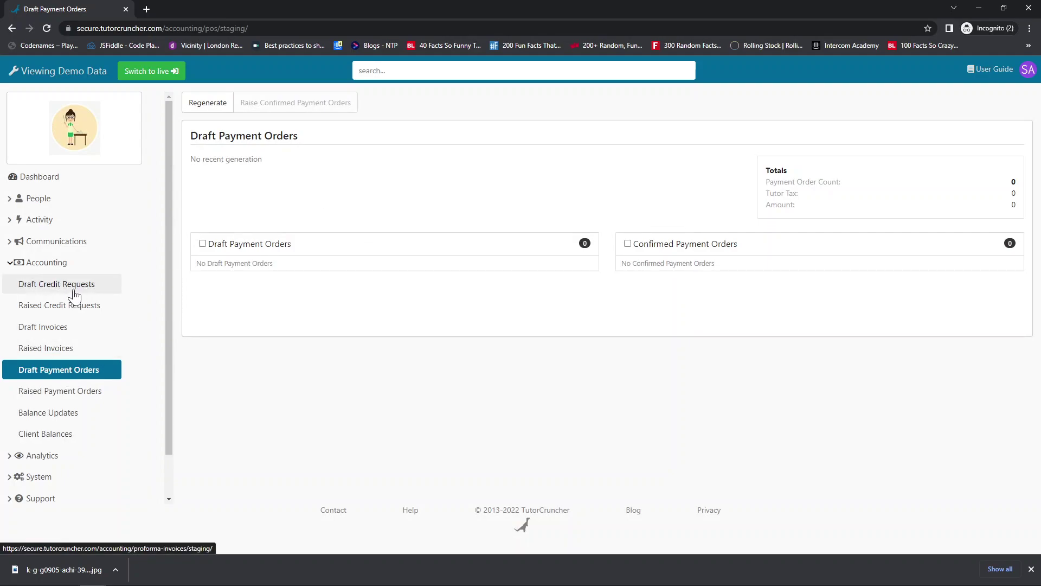
{"action": "left_click", "coordinate": [207, 106]}
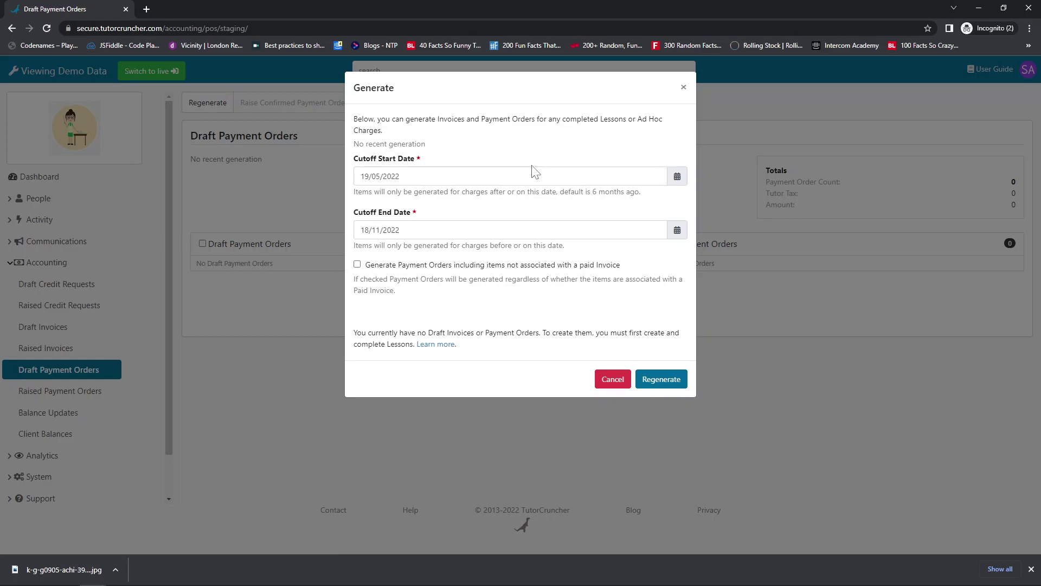
{"action": "left_click", "coordinate": [678, 90]}
{"action": "left_click", "coordinate": [39, 262]}
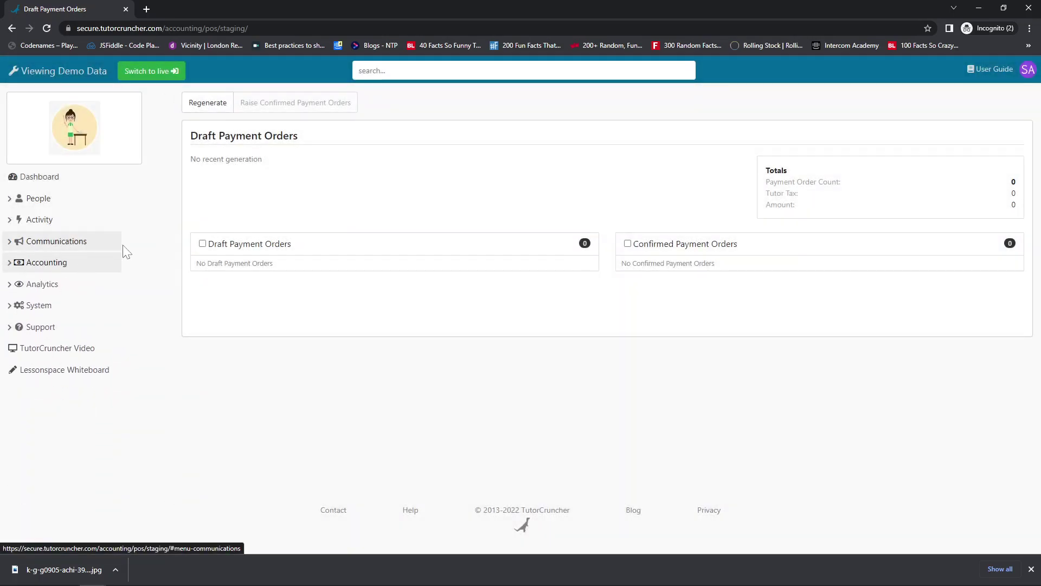
{"action": "left_click", "coordinate": [71, 305]}
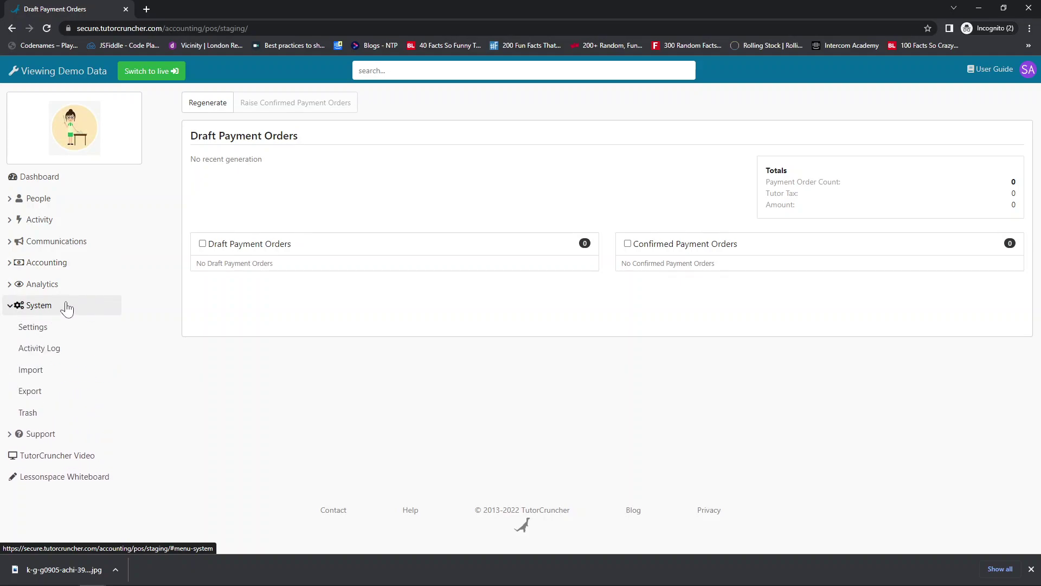
Step: Scroll through the system Settings groups and back to Company Details, then collapse System
{"action": "left_click", "coordinate": [46, 328]}
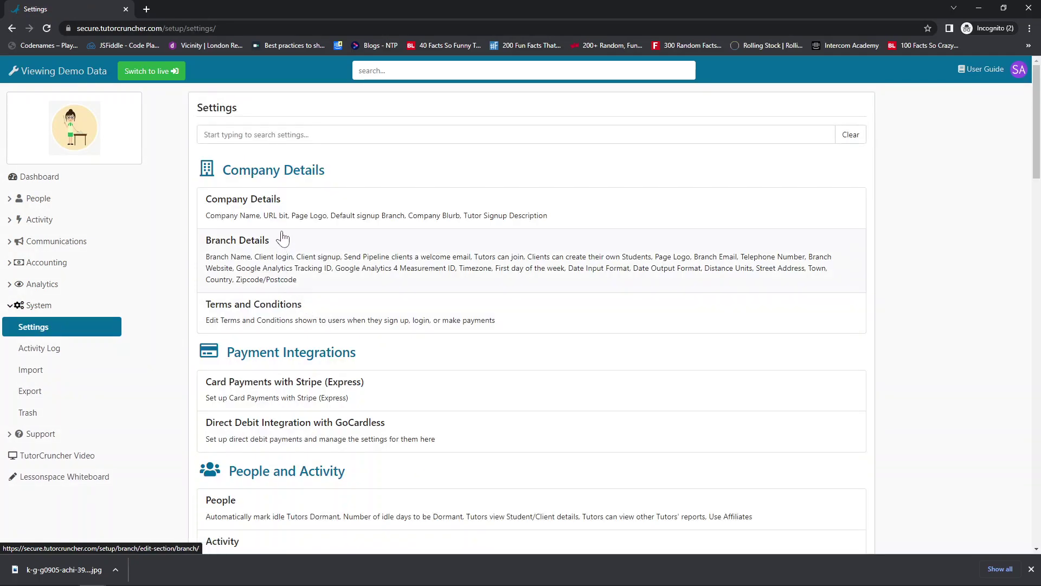
{"action": "scroll", "coordinate": [287, 233], "scroll_direction": "down", "scroll_amount": 4}
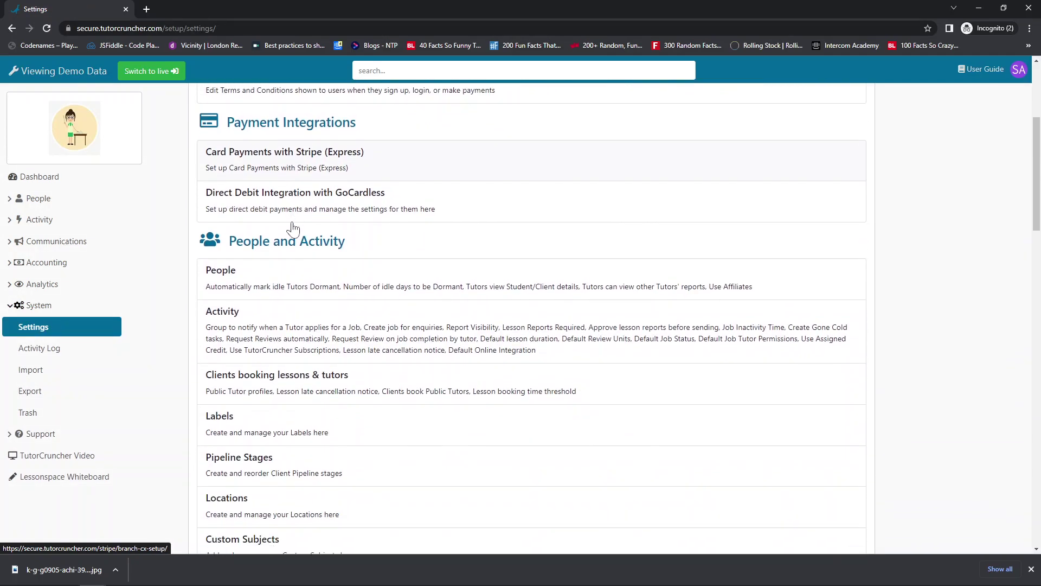
{"action": "scroll", "coordinate": [293, 228], "scroll_direction": "down", "scroll_amount": 2}
{"action": "scroll", "coordinate": [303, 244], "scroll_direction": "down", "scroll_amount": 9}
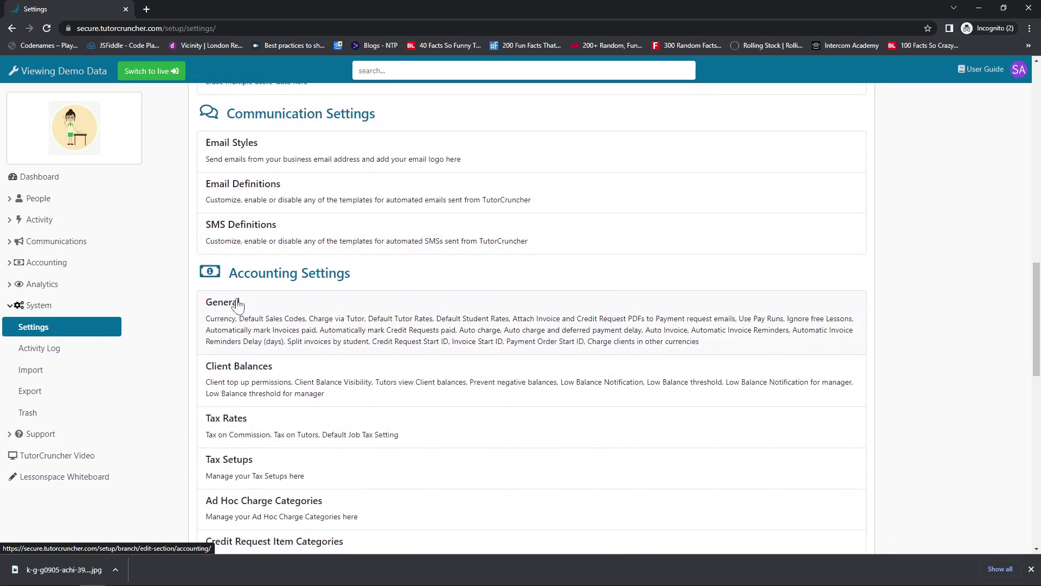
{"action": "scroll", "coordinate": [341, 334], "scroll_direction": "down", "scroll_amount": 1}
{"action": "scroll", "coordinate": [341, 335], "scroll_direction": "up", "scroll_amount": 6}
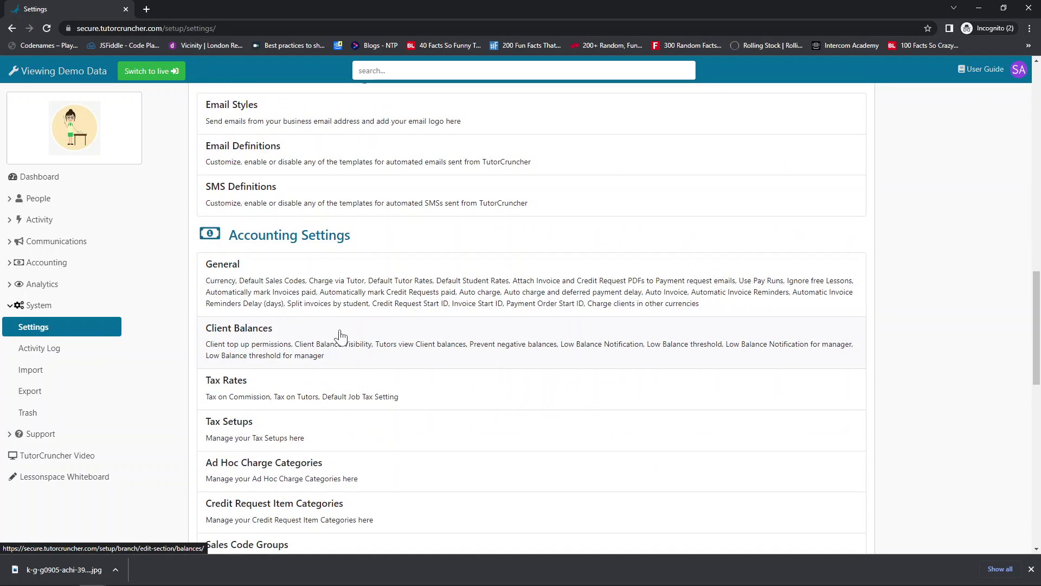
{"action": "scroll", "coordinate": [336, 342], "scroll_direction": "up", "scroll_amount": 2}
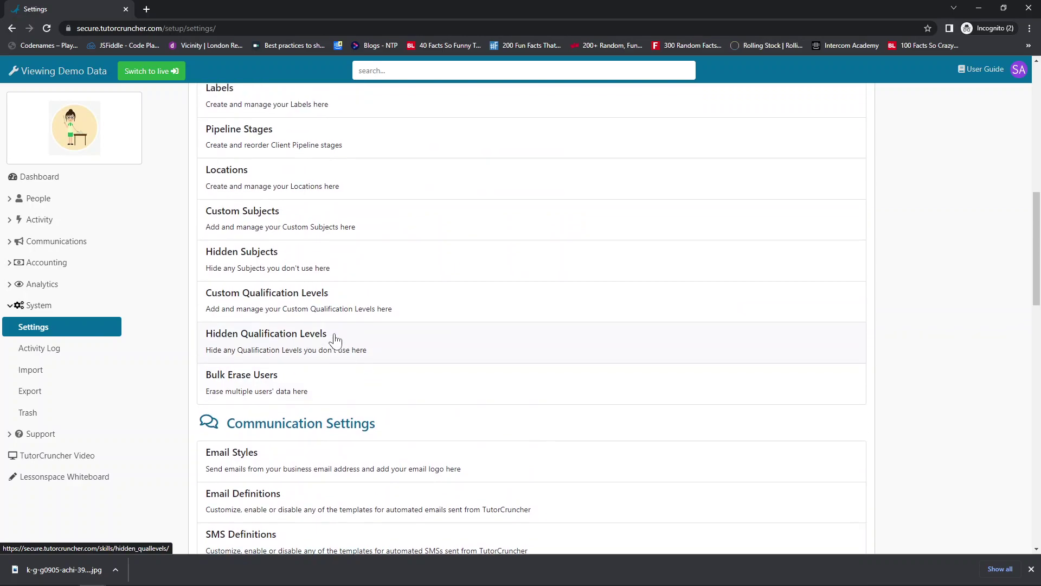
{"action": "scroll", "coordinate": [334, 339], "scroll_direction": "up", "scroll_amount": 9}
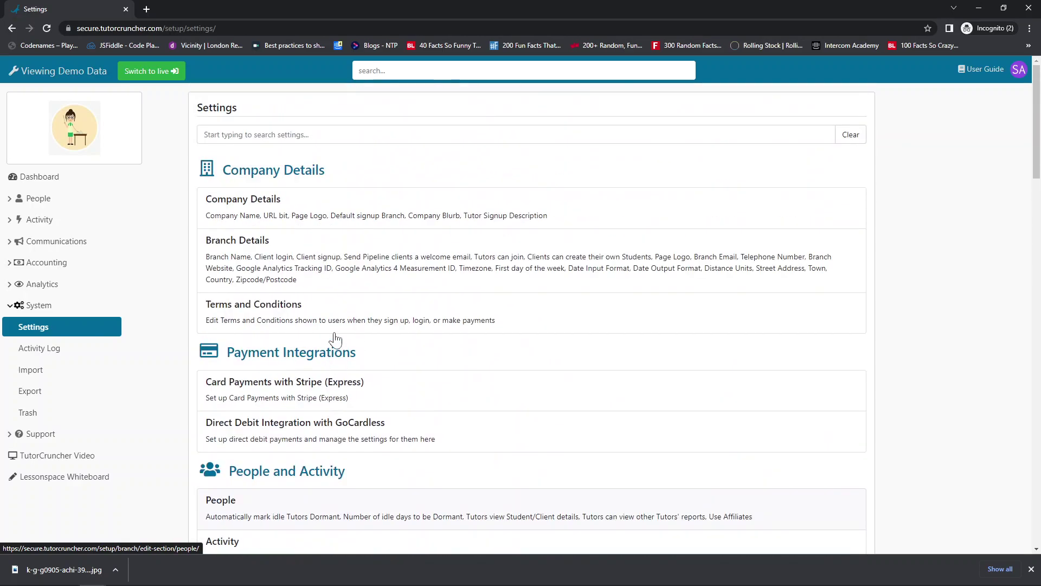
{"action": "left_click", "coordinate": [48, 309]}
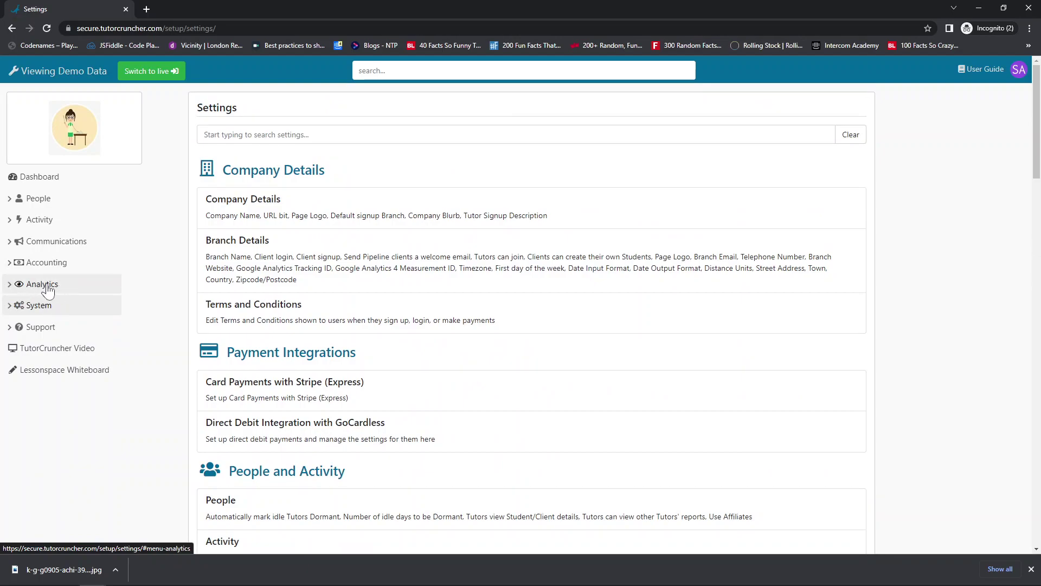
Step: View the Income Over Time report by invoice dates, checking its date range options without changing them
{"action": "left_click", "coordinate": [49, 286]}
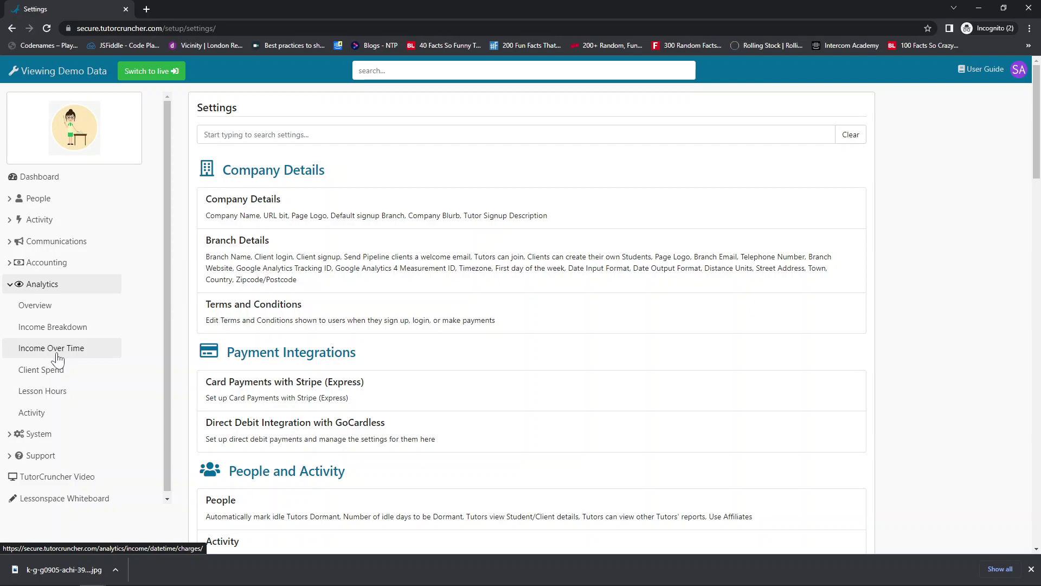
{"action": "left_click", "coordinate": [57, 353]}
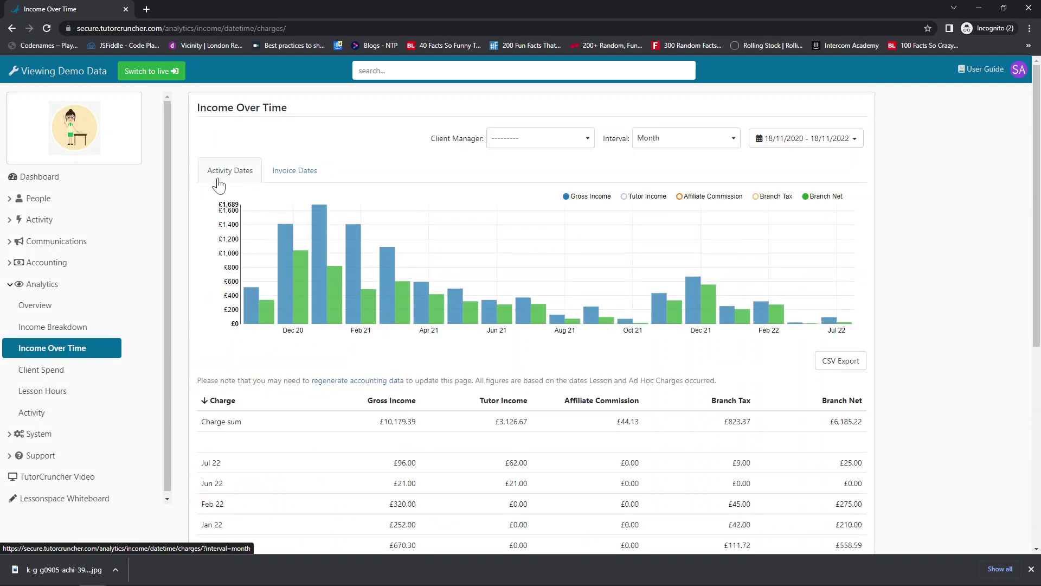
{"action": "left_click", "coordinate": [288, 179]}
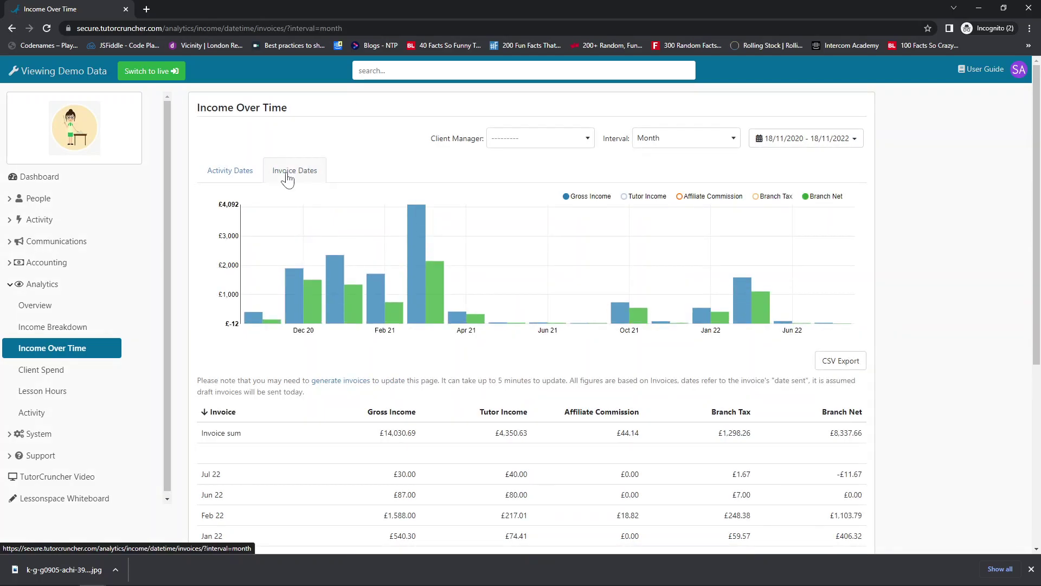
{"action": "mouse_move", "coordinate": [300, 244]}
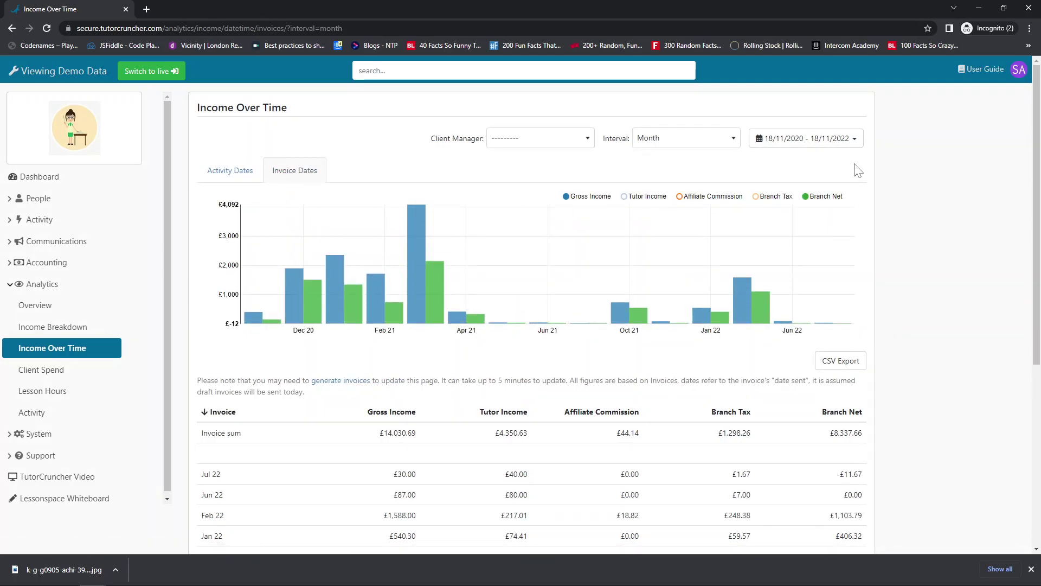
{"action": "left_click", "coordinate": [825, 142]}
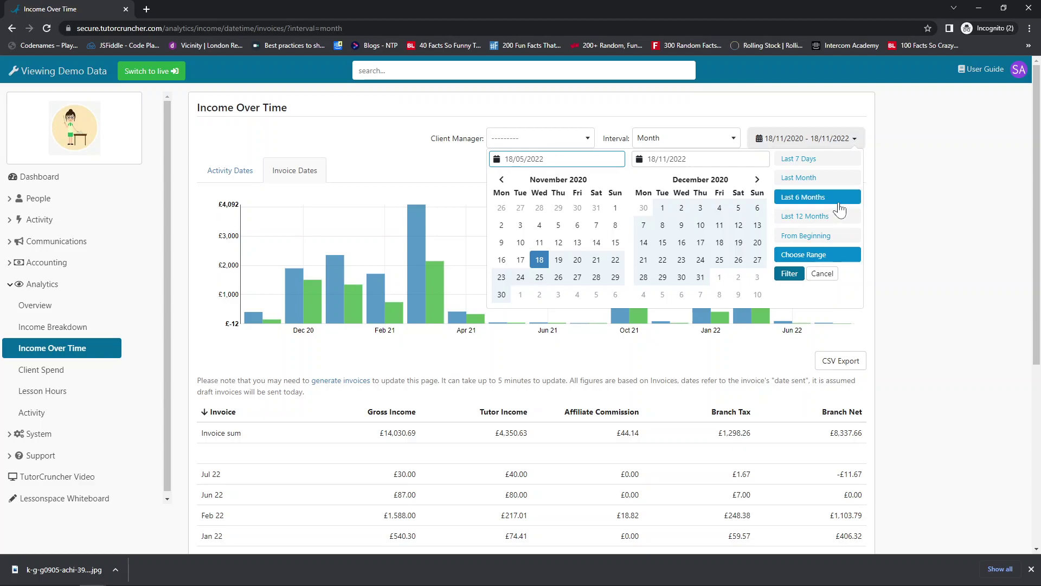
{"action": "left_click", "coordinate": [929, 179]}
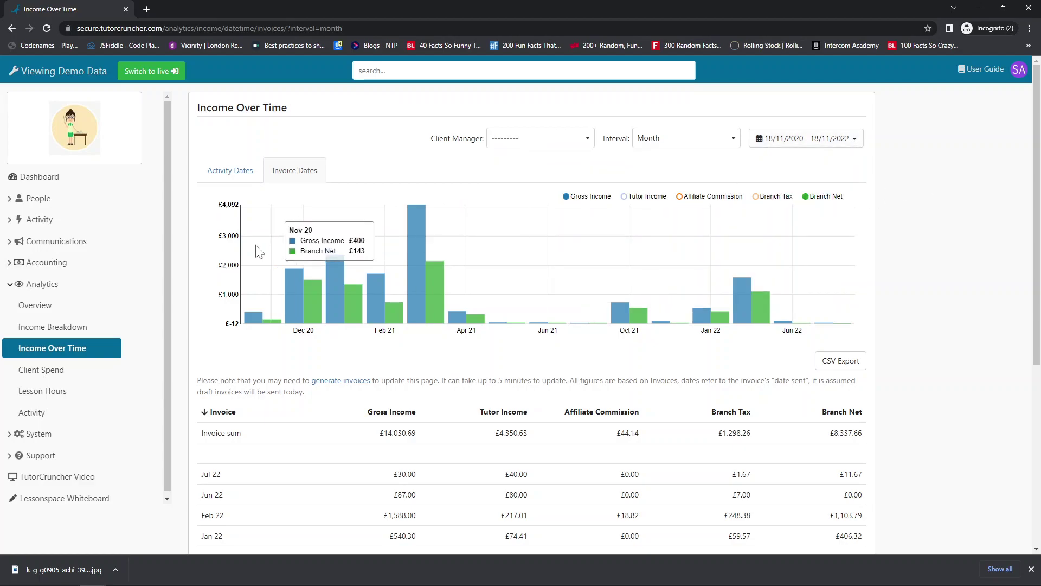
Step: Look at the Client Spend report, then review tutors' Lesson Hours totalling 87:00 across 87 lessons
{"action": "left_click", "coordinate": [47, 374]}
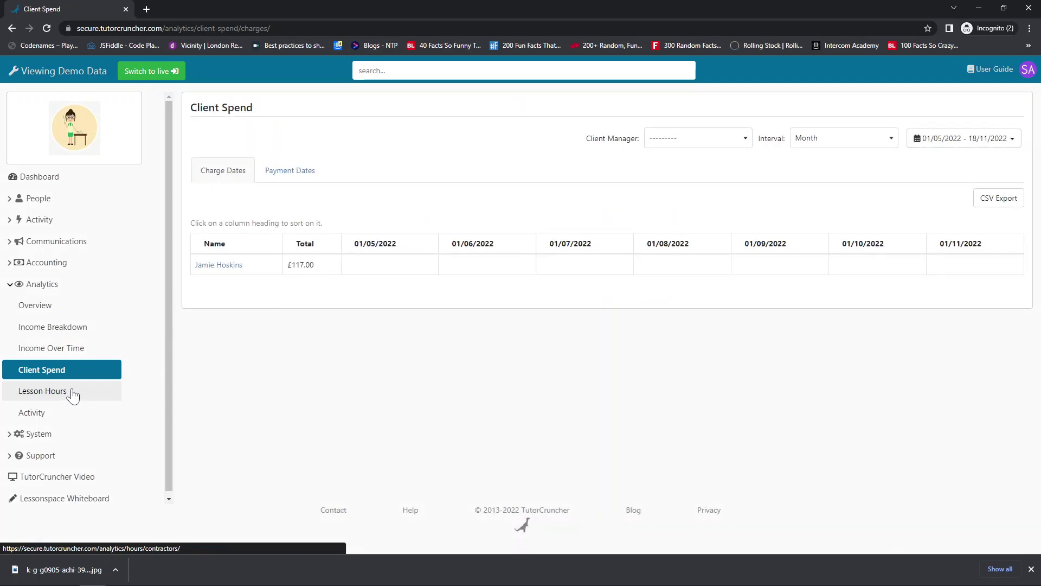
{"action": "left_click", "coordinate": [47, 398]}
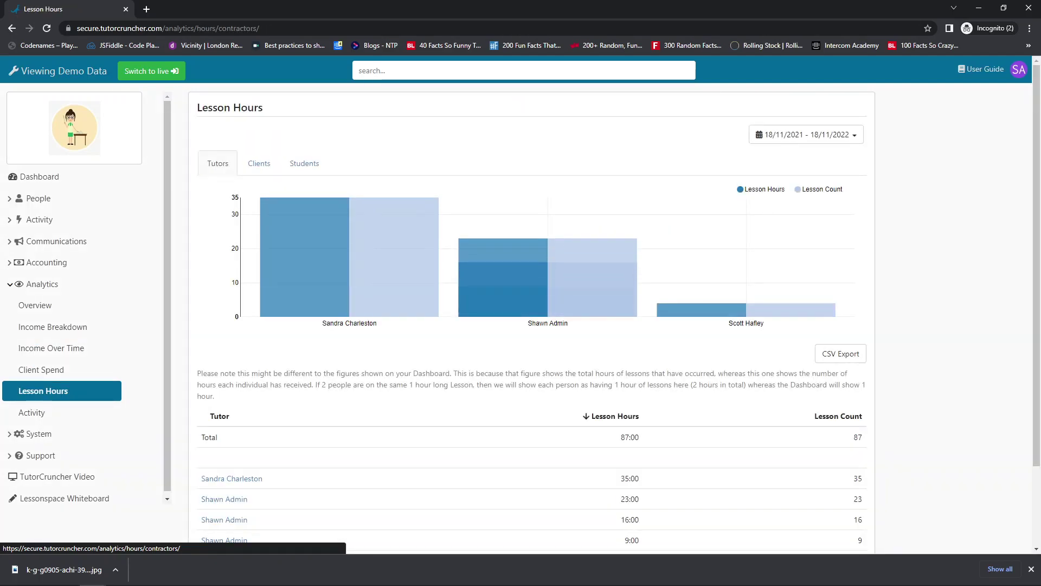
{"action": "scroll", "coordinate": [591, 387], "scroll_direction": "down", "scroll_amount": 1}
{"action": "scroll", "coordinate": [591, 386], "scroll_direction": "down", "scroll_amount": 1}
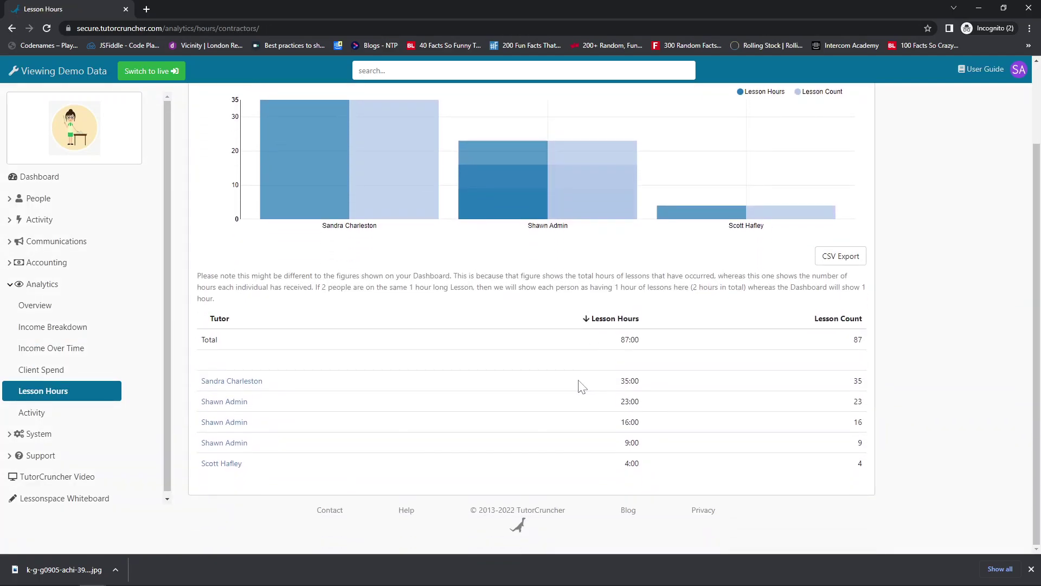